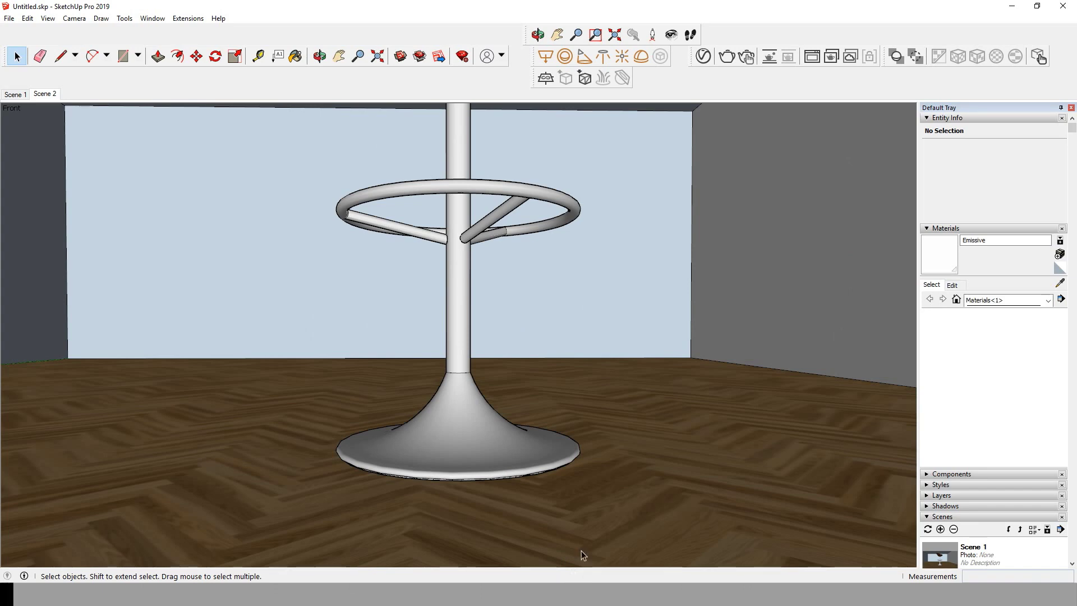
Open the V-Ray Asset Editor's render settings: Medium quality, noise limit 0.05, max subdivs 12
{"action": "left_click", "coordinate": [703, 56]}
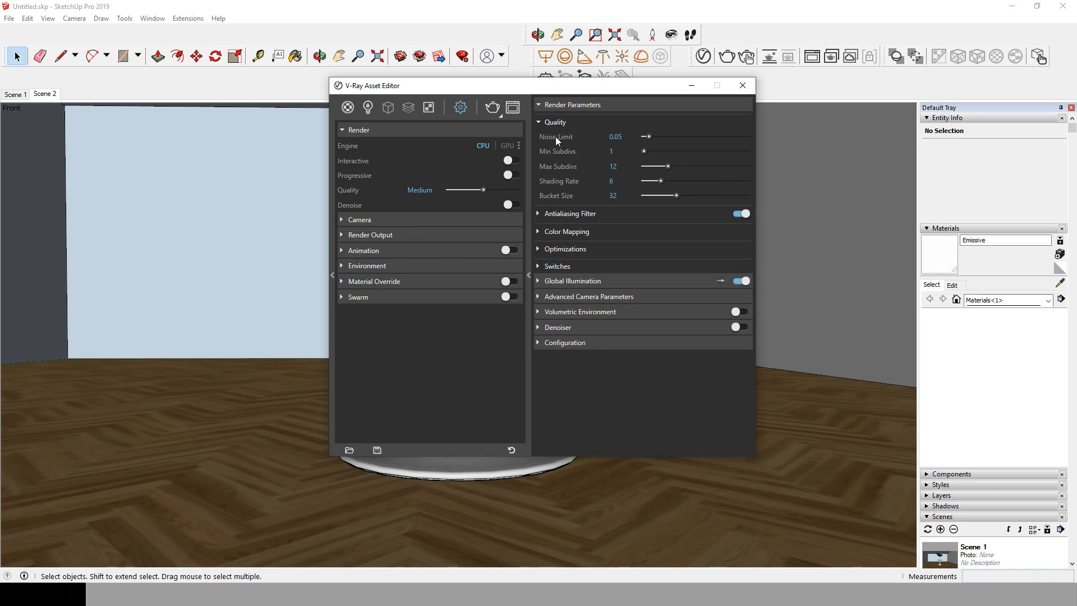
{"action": "mouse_move", "coordinate": [558, 141]}
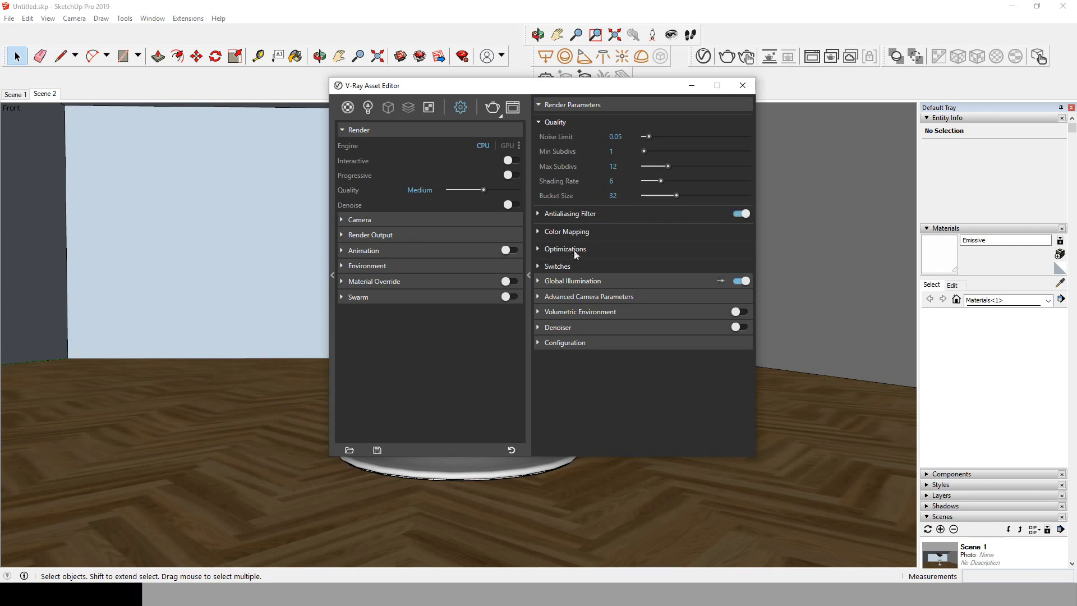
Render the chrome stool scene at Medium quality and zoom around the frame buffer to check noise
{"action": "left_click", "coordinate": [494, 112]}
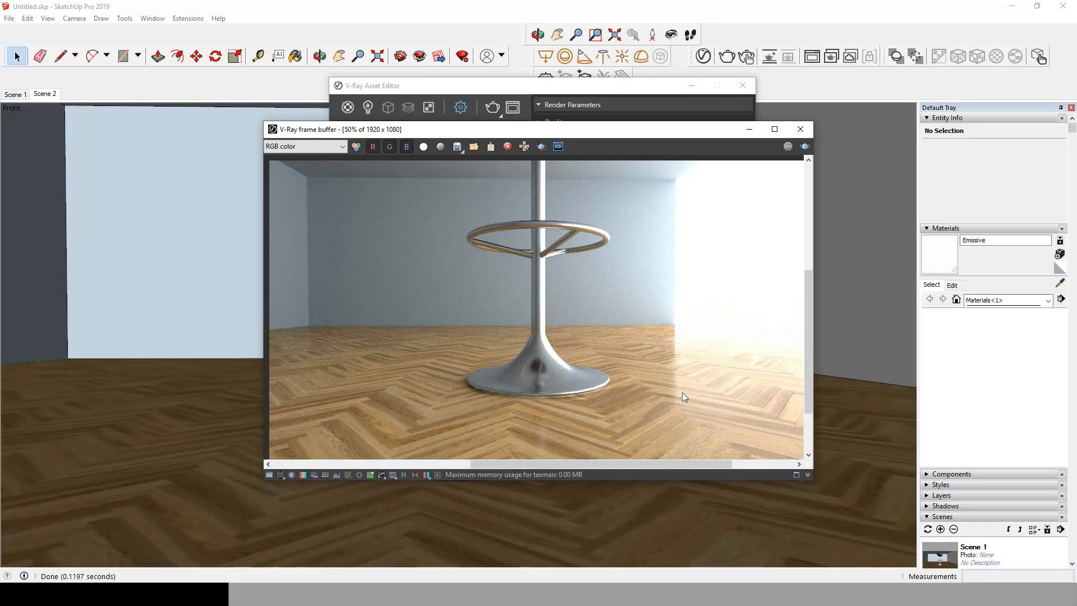
{"action": "scroll", "coordinate": [685, 396], "scroll_direction": "up", "scroll_amount": 2}
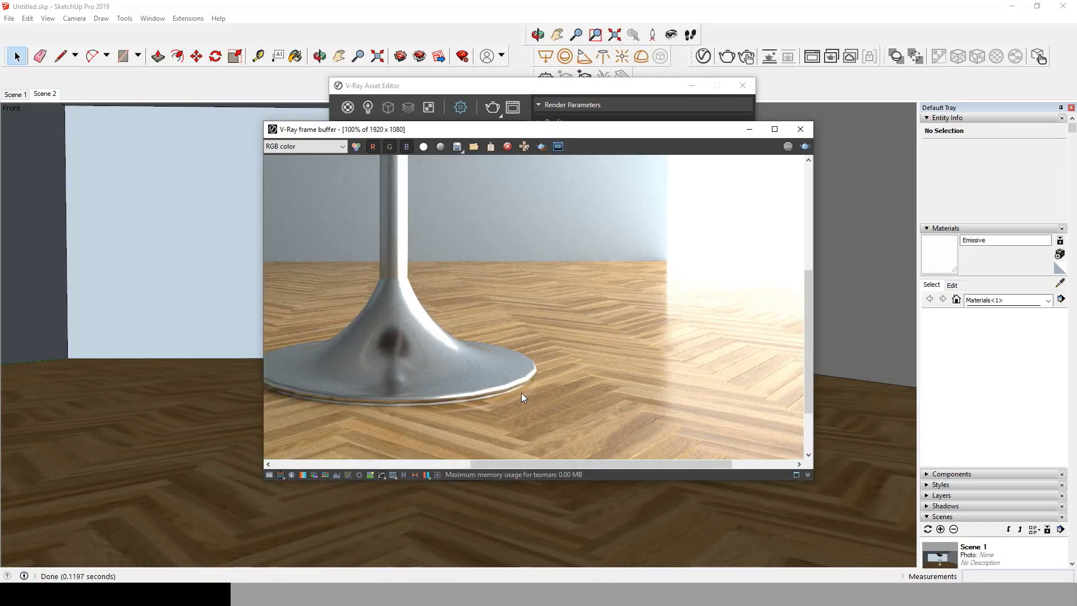
{"action": "scroll", "coordinate": [520, 393], "scroll_direction": "up", "scroll_amount": 1}
{"action": "middle_click_drag", "start_coordinate": [479, 409], "coordinate": [631, 420]}
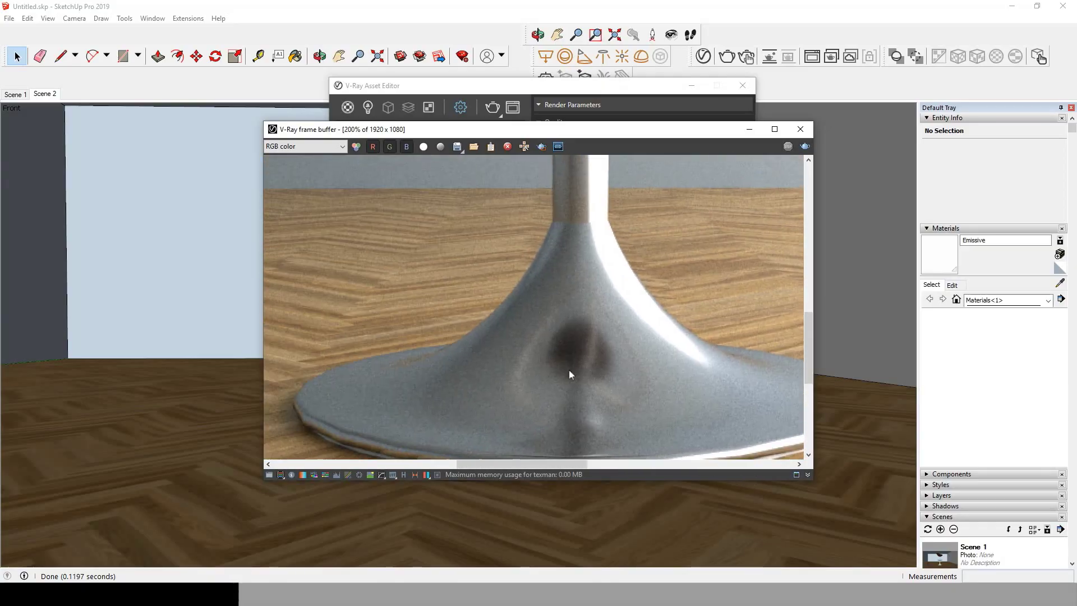
{"action": "scroll", "coordinate": [570, 375], "scroll_direction": "down", "scroll_amount": 2}
{"action": "scroll", "coordinate": [349, 262], "scroll_direction": "up", "scroll_amount": 1}
{"action": "scroll", "coordinate": [548, 351], "scroll_direction": "up", "scroll_amount": 1}
{"action": "scroll", "coordinate": [338, 303], "scroll_direction": "up", "scroll_amount": 1}
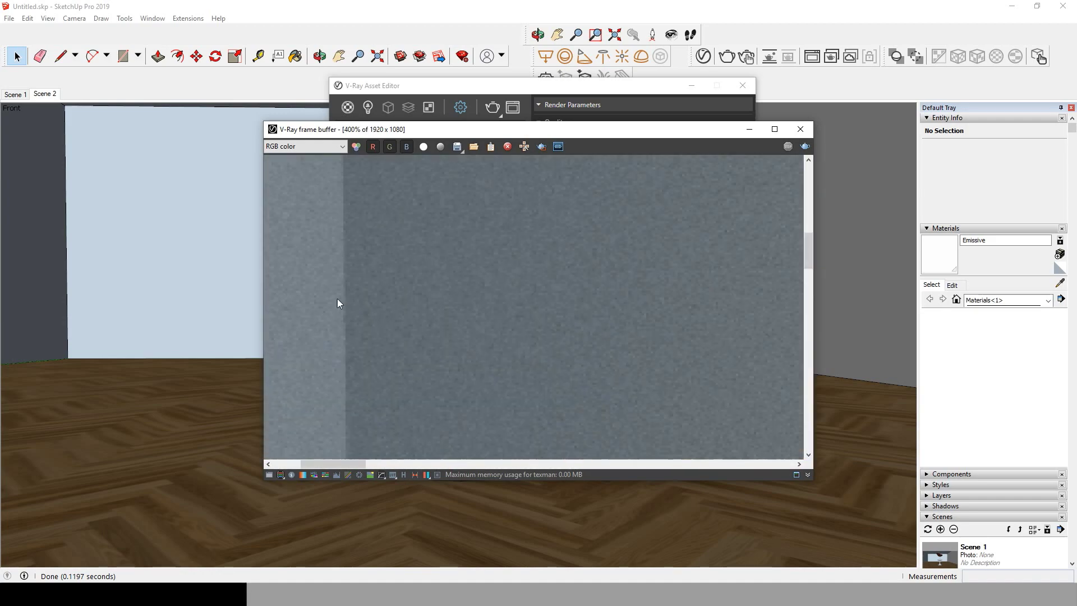
{"action": "scroll", "coordinate": [343, 308], "scroll_direction": "down", "scroll_amount": 4}
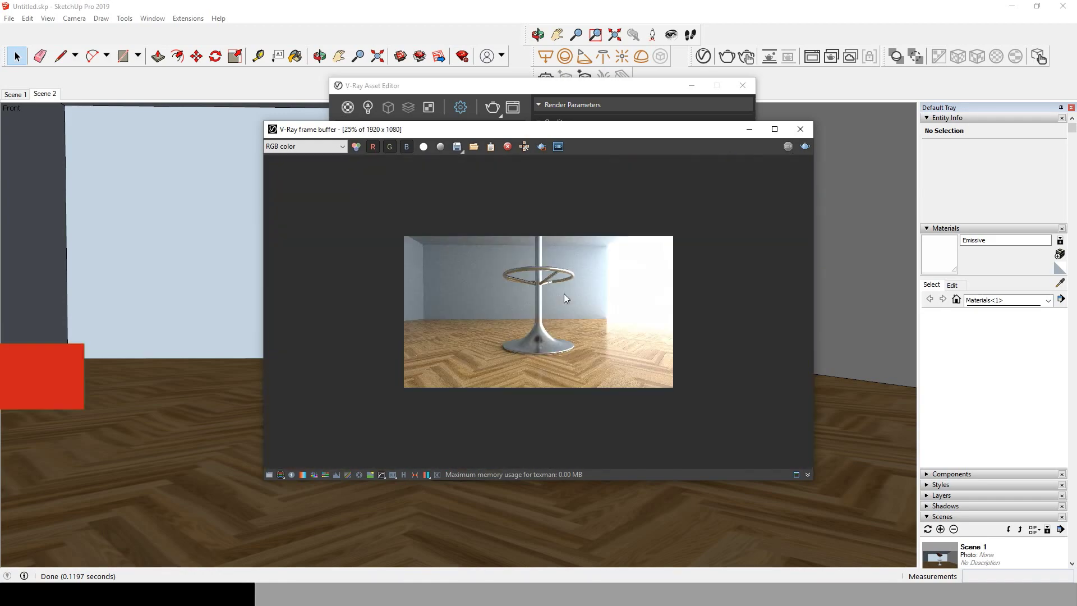
{"action": "scroll", "coordinate": [561, 297], "scroll_direction": "up", "scroll_amount": 1}
Raise render quality from Medium to High (noise limit 0.01, max subdivs 18)
{"action": "left_click_drag", "start_coordinate": [566, 129], "coordinate": [689, 179]}
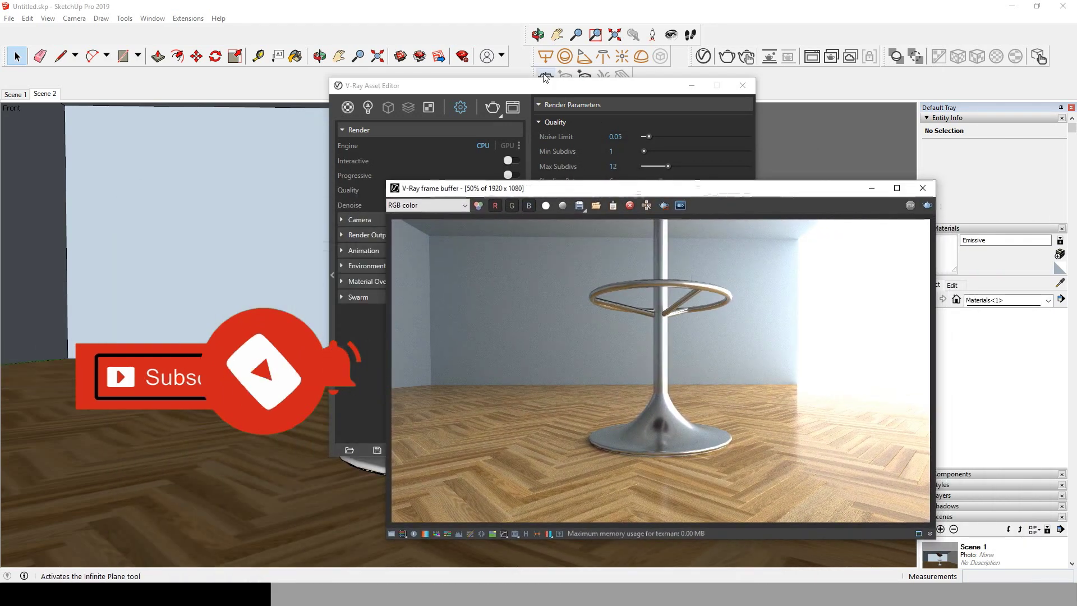
{"action": "left_click_drag", "start_coordinate": [477, 85], "coordinate": [258, 59]}
{"action": "left_click_drag", "start_coordinate": [266, 163], "coordinate": [280, 164]}
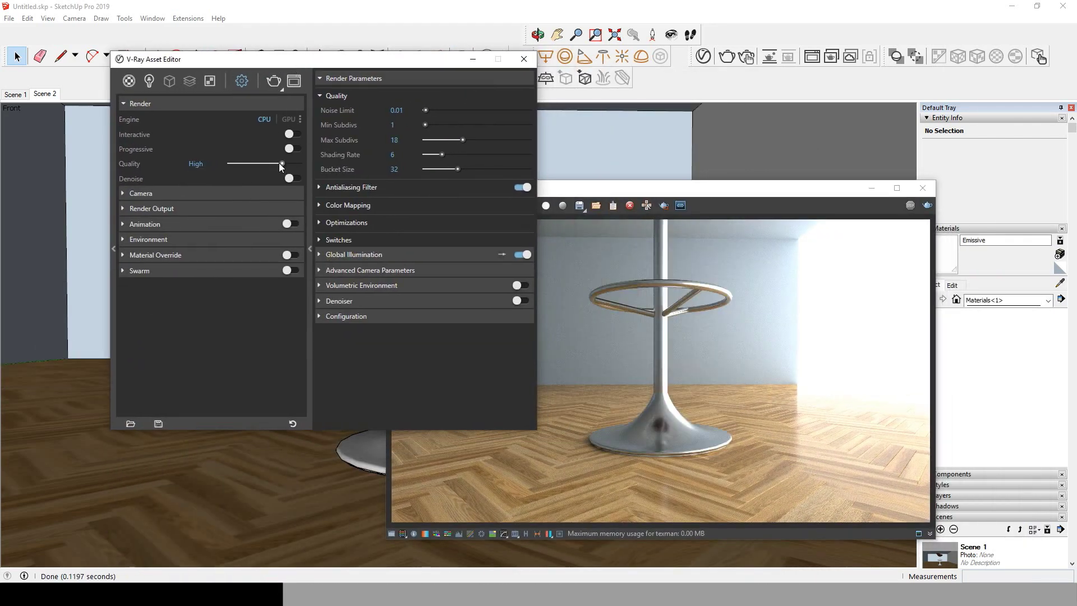
Draw a render region over the left half of the image in the frame buffer
{"action": "left_click", "coordinate": [637, 190]}
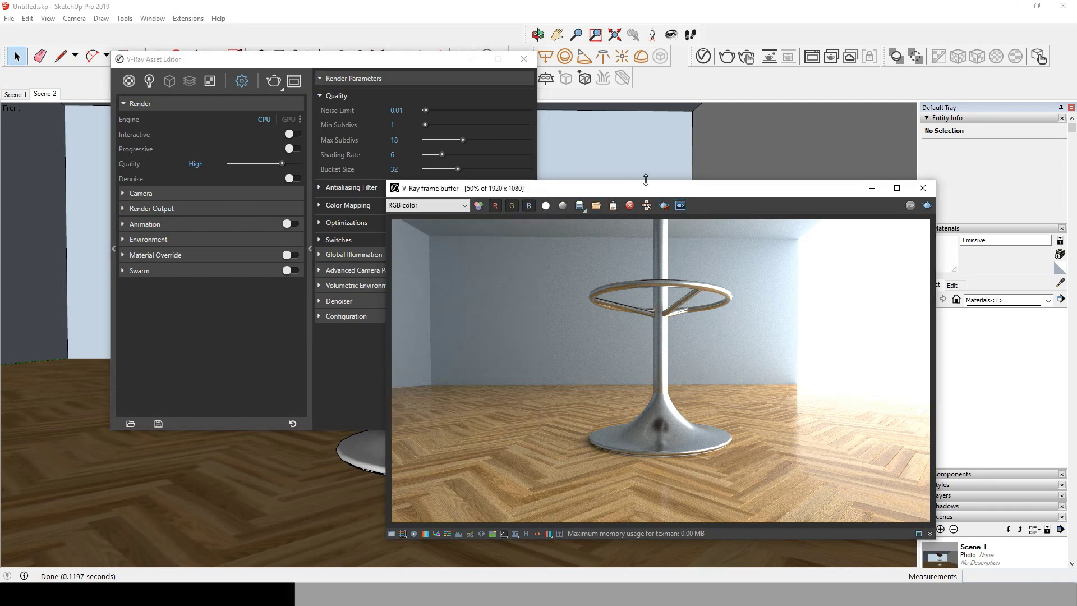
{"action": "left_click_drag", "start_coordinate": [651, 193], "coordinate": [674, 202]}
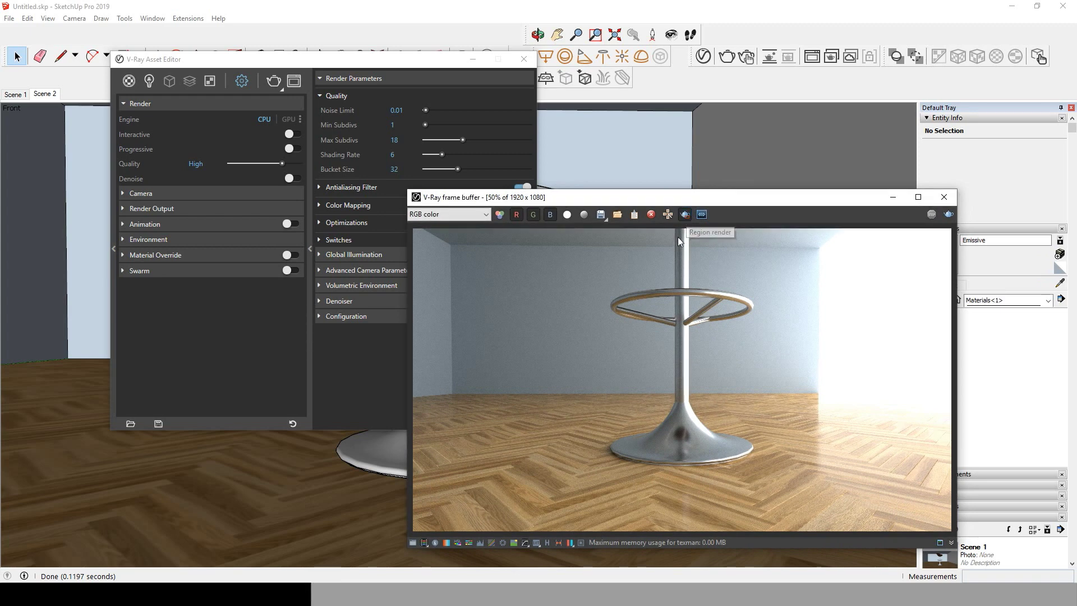
{"action": "left_click_drag", "start_coordinate": [621, 362], "coordinate": [261, 507]}
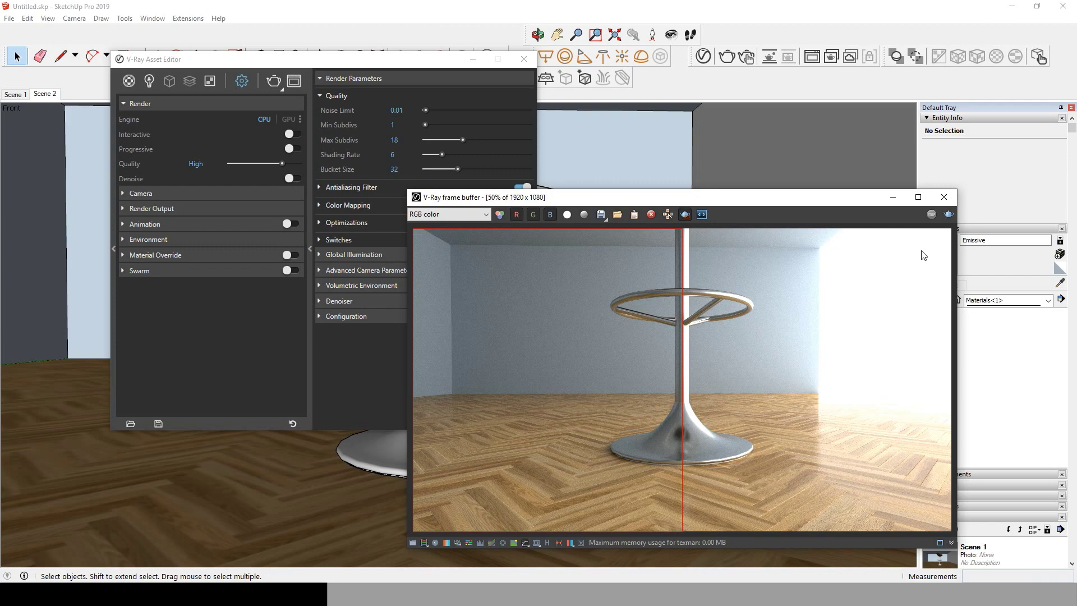
Re-render only the left-half region at High quality with Render Last
{"action": "left_click", "coordinate": [949, 215]}
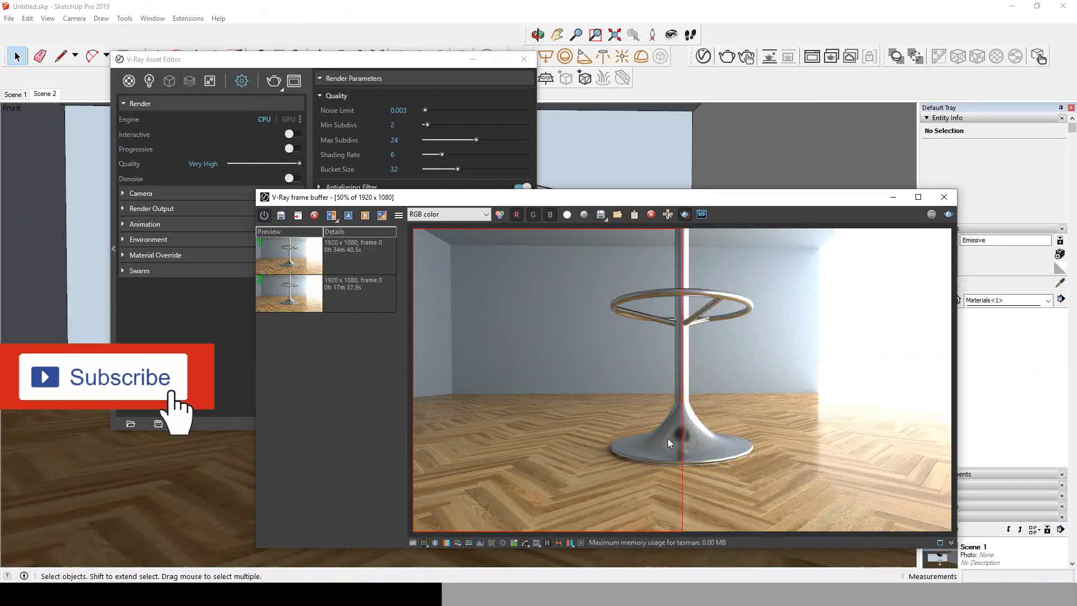
{"action": "scroll", "coordinate": [684, 453], "scroll_direction": "up", "scroll_amount": 3}
{"action": "scroll", "coordinate": [687, 453], "scroll_direction": "up", "scroll_amount": 2}
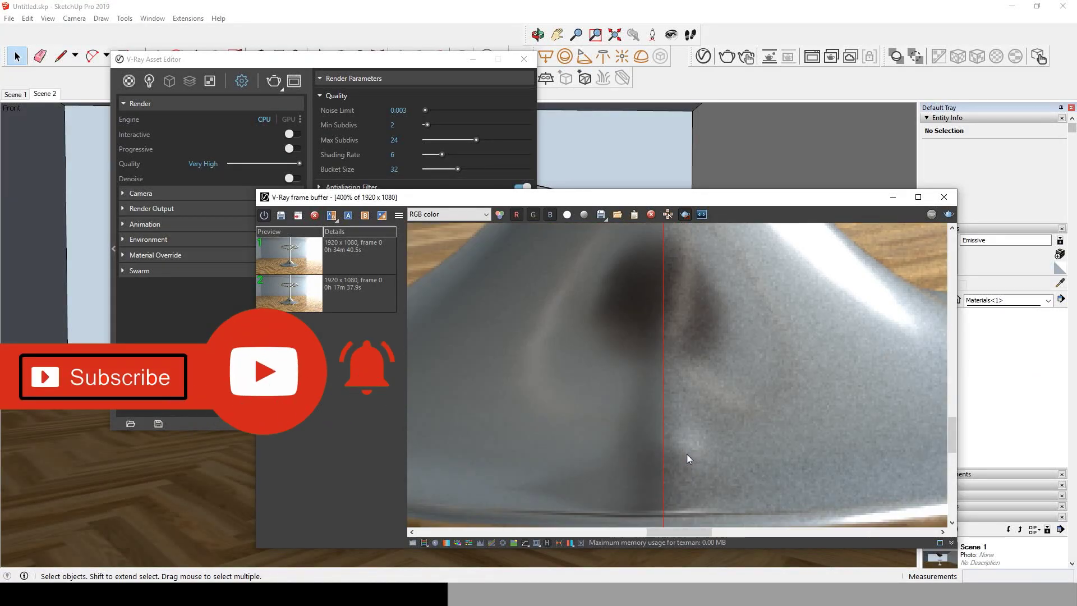
{"action": "scroll", "coordinate": [684, 426], "scroll_direction": "down", "scroll_amount": 4}
{"action": "scroll", "coordinate": [678, 393], "scroll_direction": "up", "scroll_amount": 3}
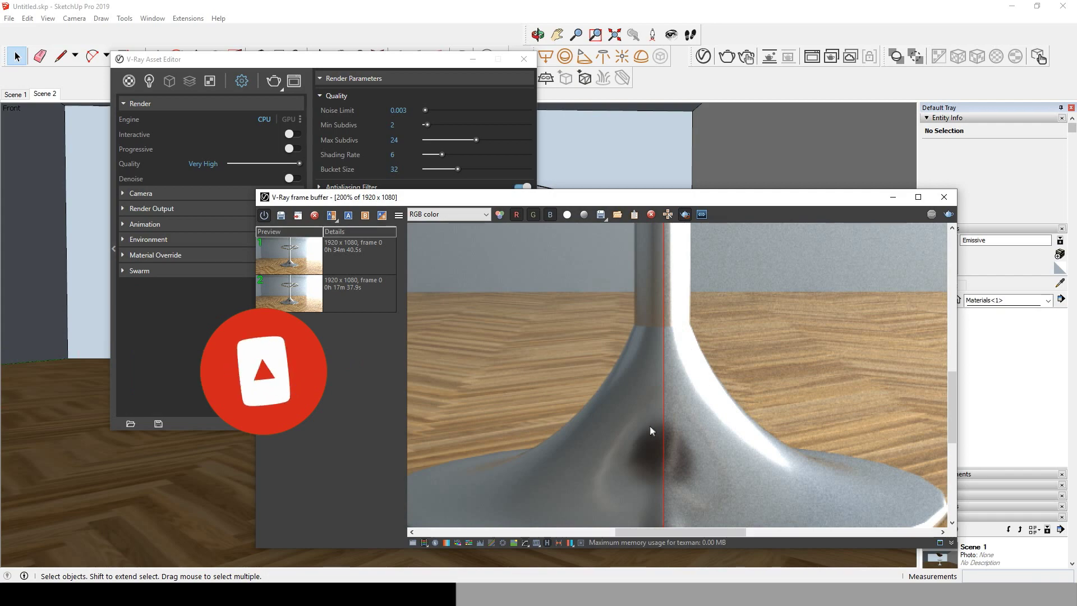
{"action": "scroll", "coordinate": [665, 393], "scroll_direction": "up", "scroll_amount": 3}
{"action": "middle_click_drag", "start_coordinate": [668, 297], "coordinate": [666, 222]}
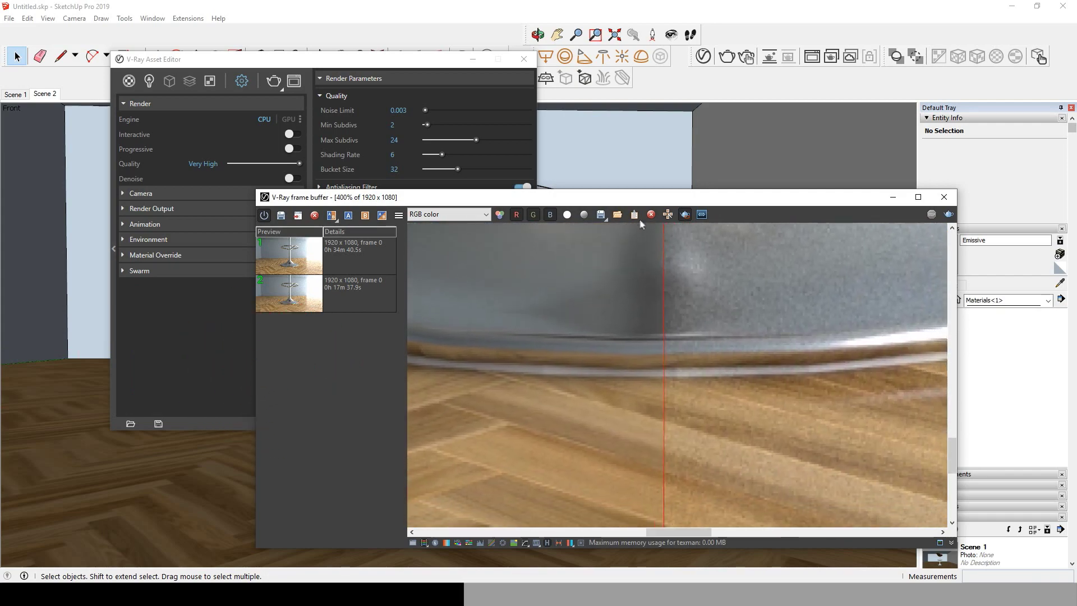
{"action": "middle_click_drag", "start_coordinate": [664, 392], "coordinate": [654, 260]}
{"action": "scroll", "coordinate": [686, 375], "scroll_direction": "down", "scroll_amount": 1}
{"action": "middle_click_drag", "start_coordinate": [685, 372], "coordinate": [678, 269]}
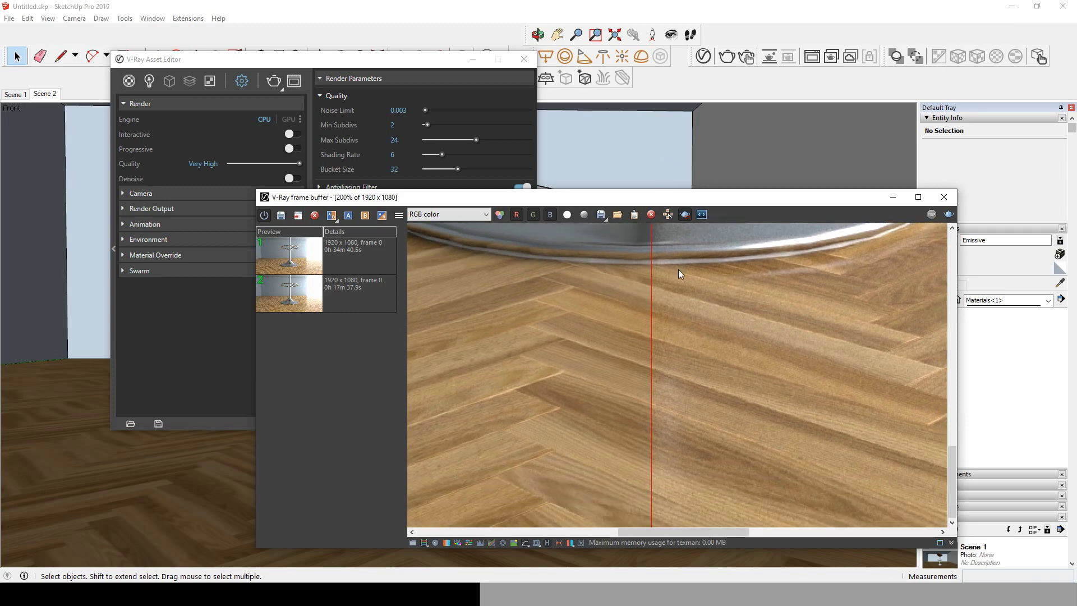
{"action": "middle_click_drag", "start_coordinate": [675, 227], "coordinate": [666, 398]}
{"action": "scroll", "coordinate": [656, 371], "scroll_direction": "down", "scroll_amount": 2}
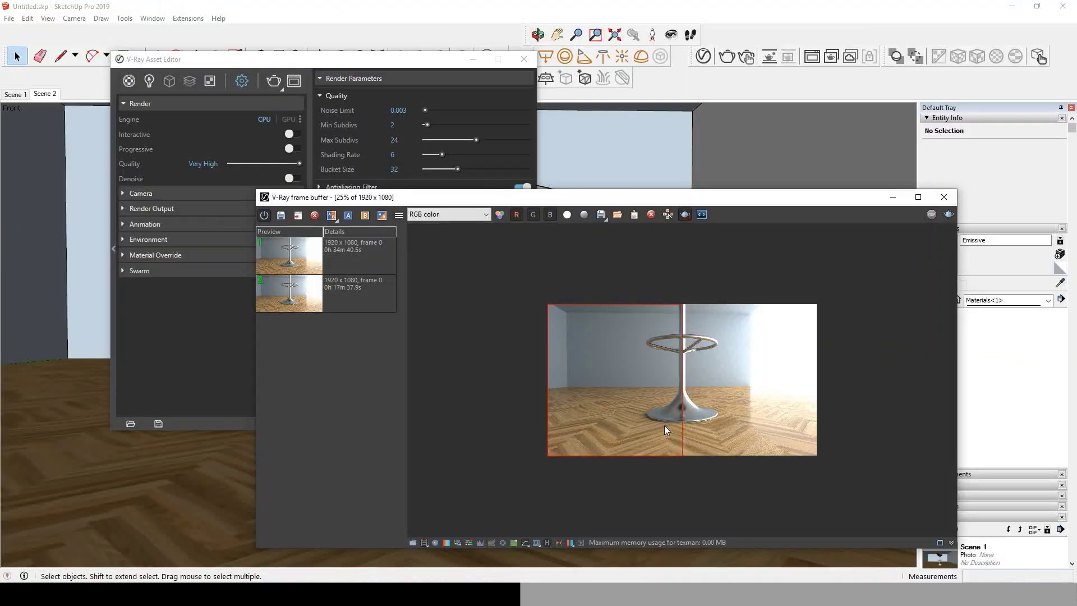
Bring the render settings forward and expand the denoiser options
{"action": "left_click", "coordinate": [414, 61]}
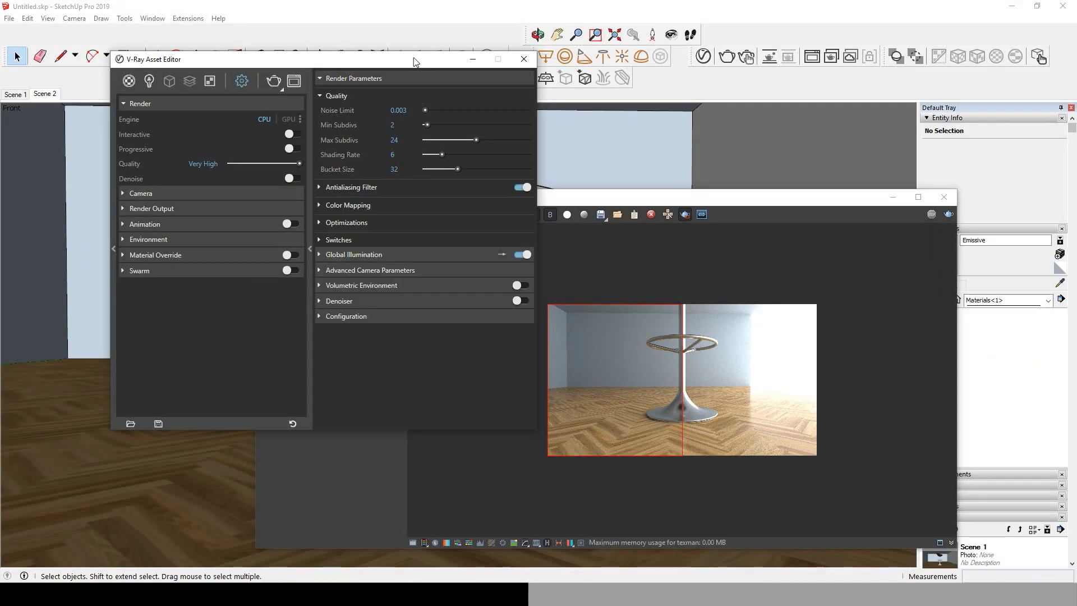
{"action": "left_click_drag", "start_coordinate": [414, 62], "coordinate": [335, 31]}
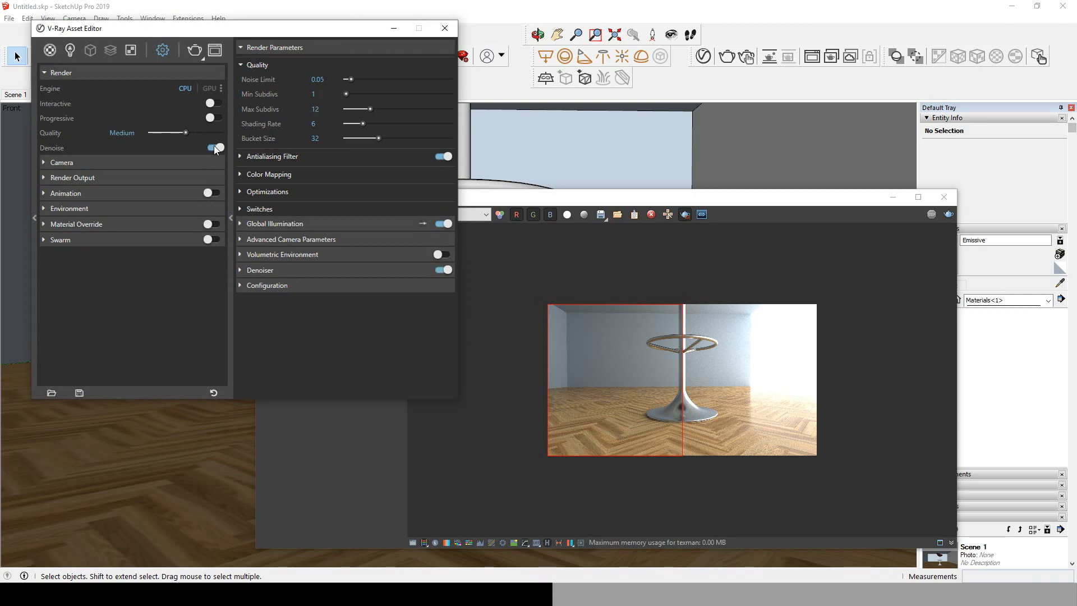
{"action": "left_click", "coordinate": [240, 271]}
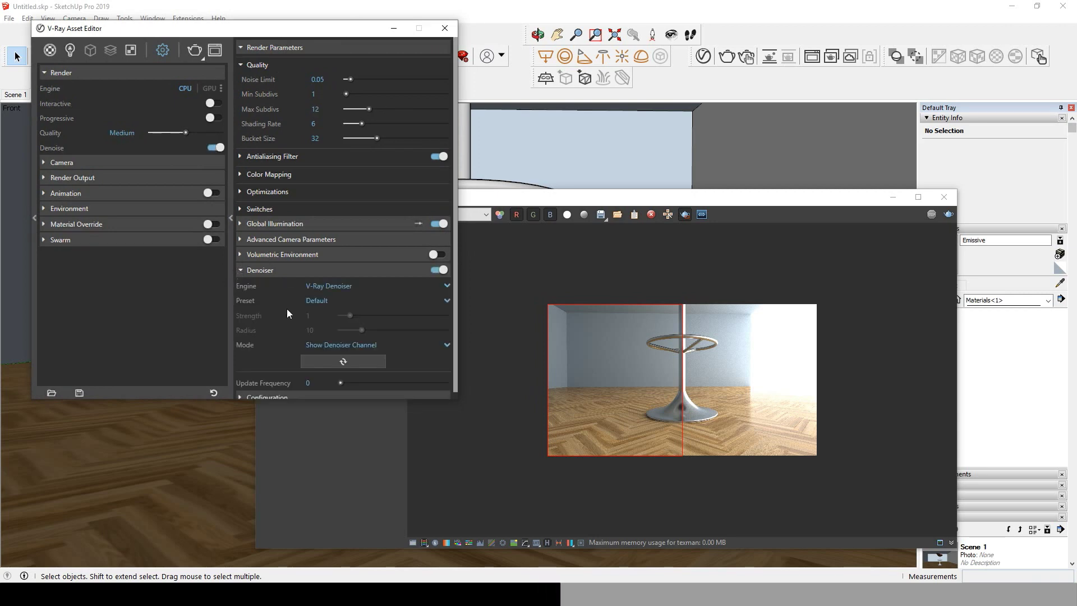
{"action": "scroll", "coordinate": [287, 309], "scroll_direction": "down", "scroll_amount": 1}
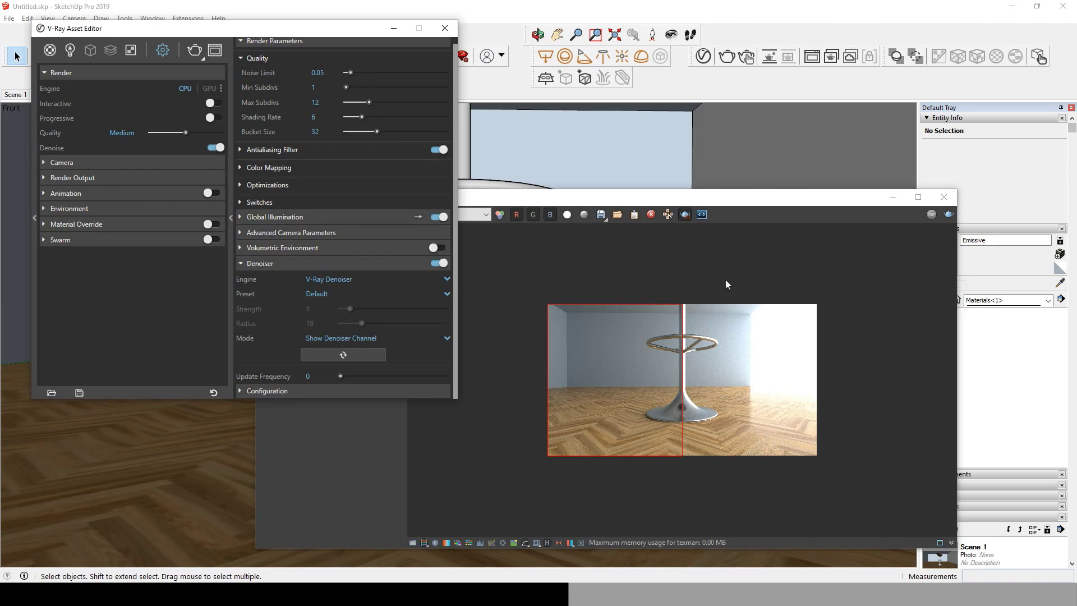
Mark the right half as render region and enlarge the frame buffer to show the whole render
{"action": "left_click", "coordinate": [667, 216]}
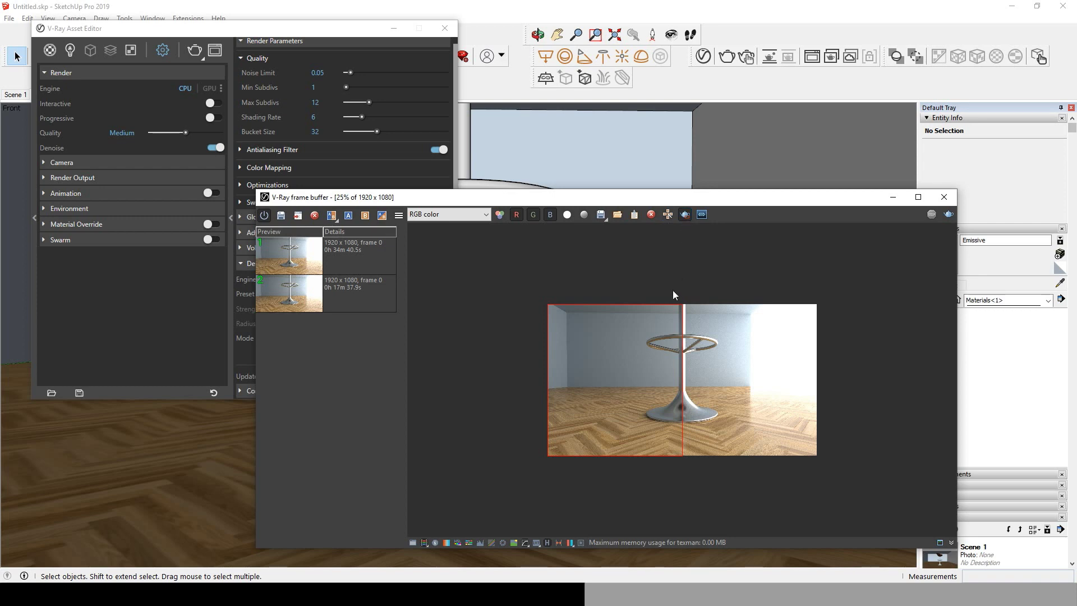
{"action": "scroll", "coordinate": [698, 460], "scroll_direction": "up", "scroll_amount": 1}
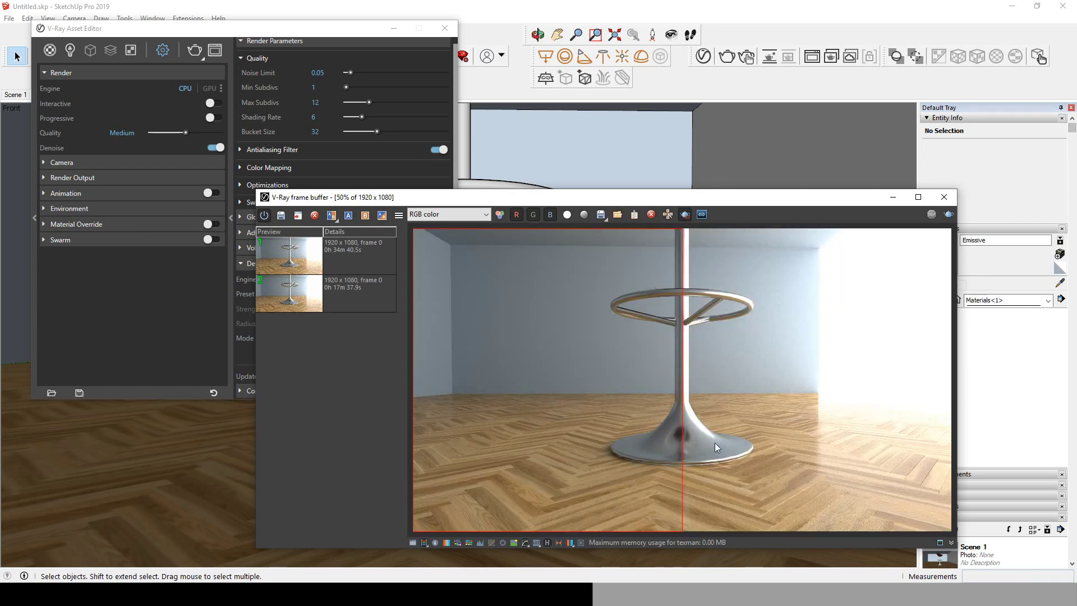
{"action": "scroll", "coordinate": [715, 447], "scroll_direction": "down", "scroll_amount": 1}
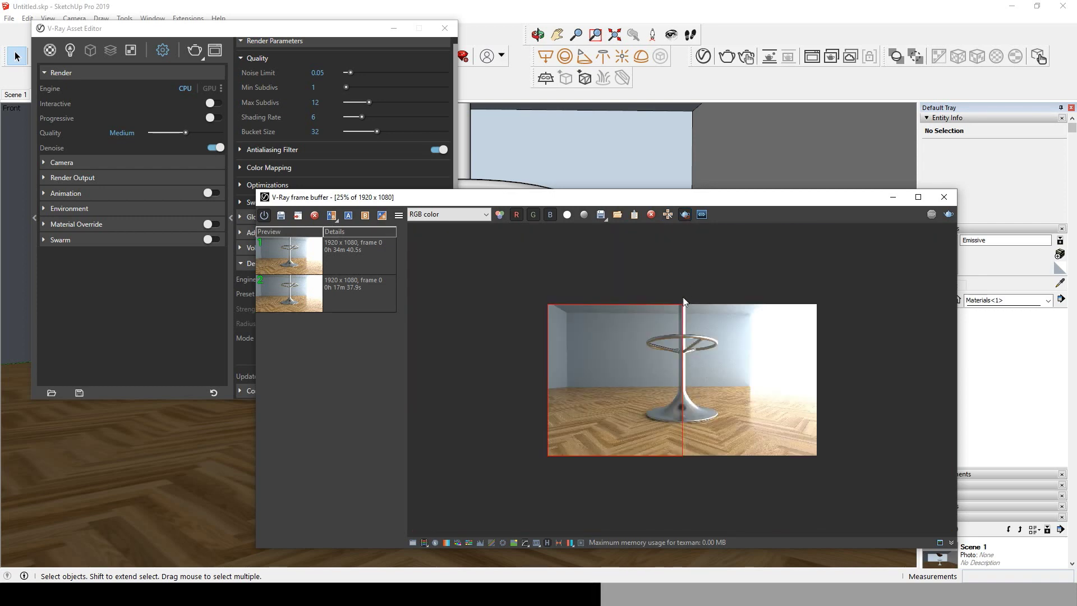
{"action": "left_click_drag", "start_coordinate": [696, 349], "coordinate": [940, 539]}
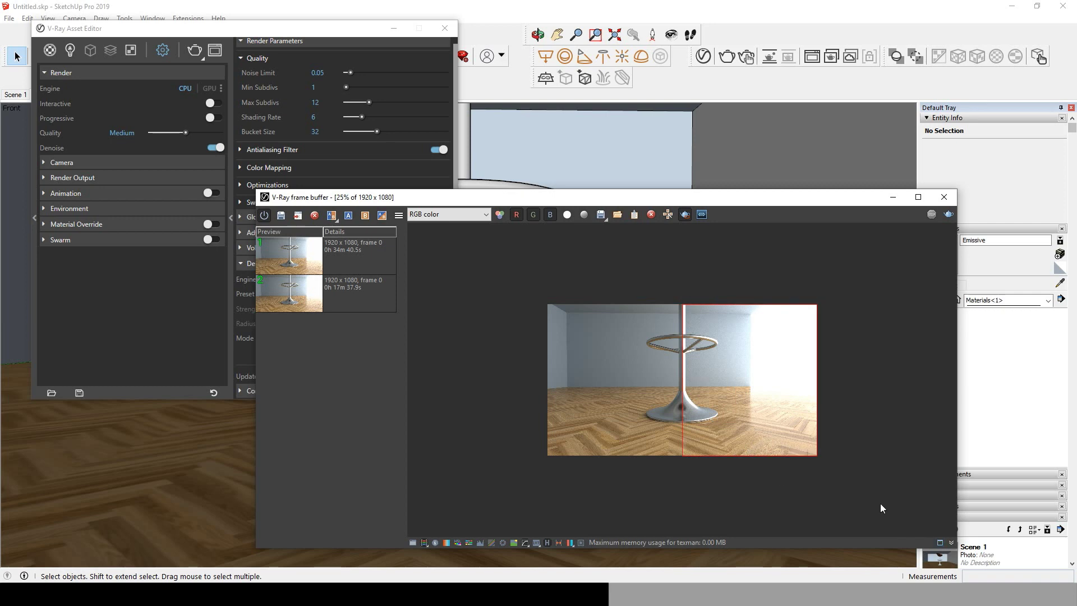
{"action": "scroll", "coordinate": [612, 435], "scroll_direction": "up", "scroll_amount": 4}
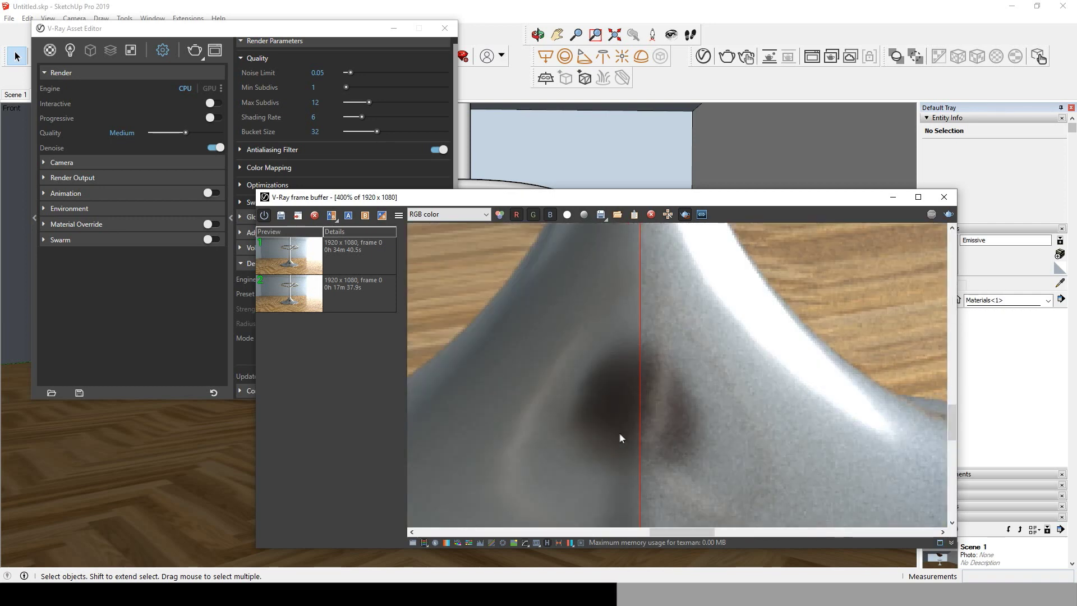
{"action": "scroll", "coordinate": [657, 441], "scroll_direction": "down", "scroll_amount": 5}
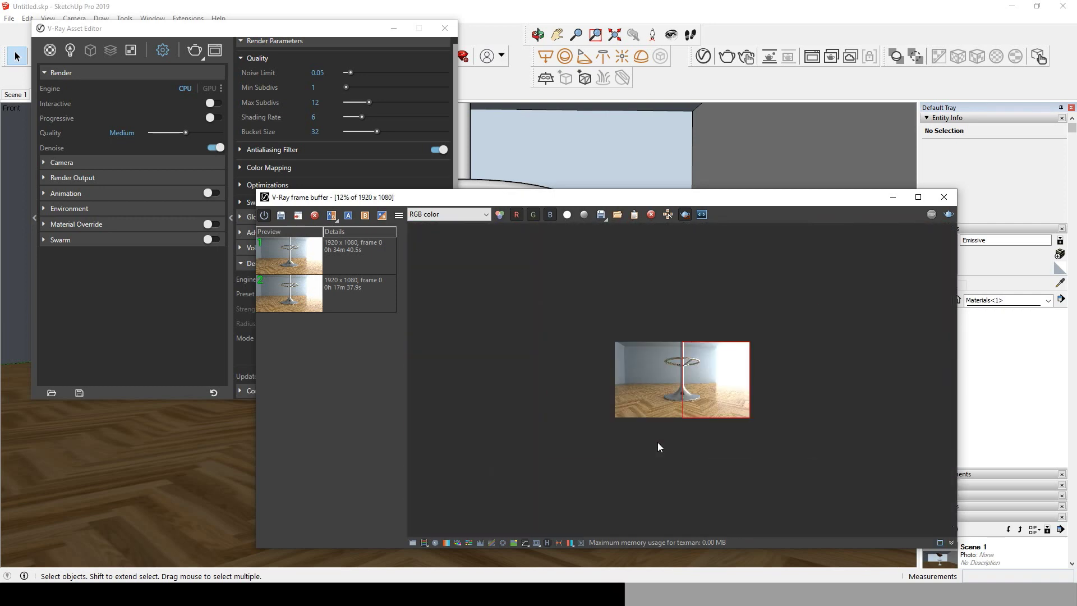
{"action": "scroll", "coordinate": [650, 311], "scroll_direction": "up", "scroll_amount": 2}
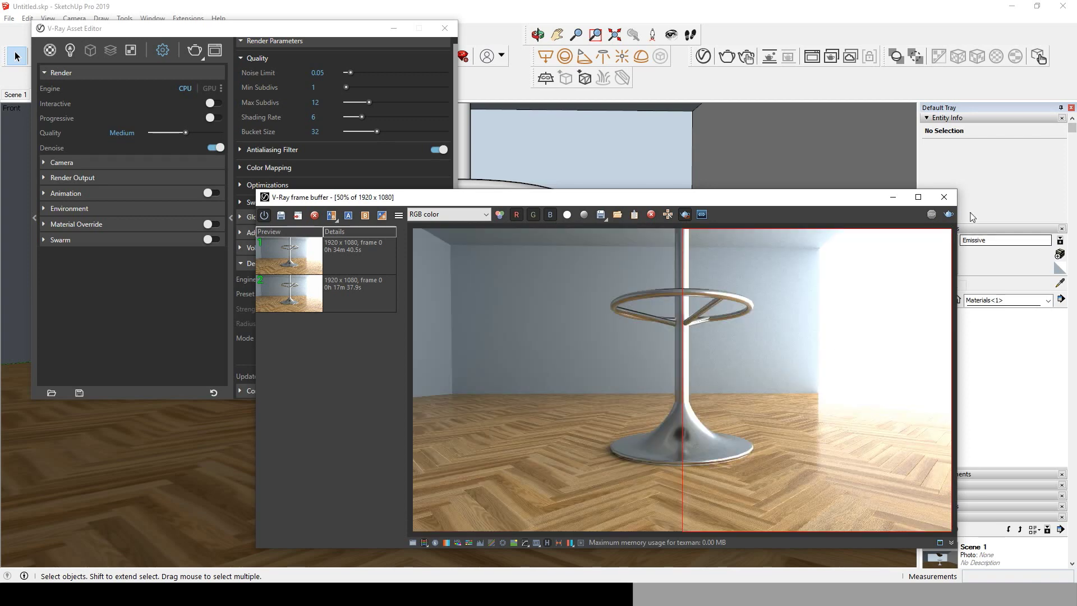
{"action": "scroll", "coordinate": [909, 263], "scroll_direction": "down", "scroll_amount": 1}
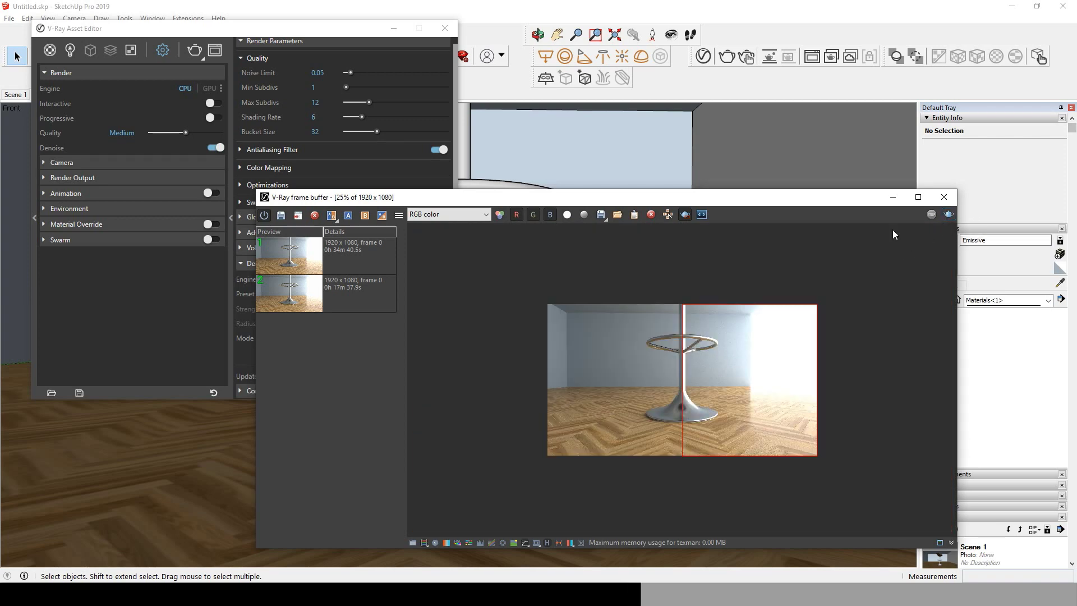
{"action": "left_click_drag", "start_coordinate": [264, 189], "coordinate": [129, 37]}
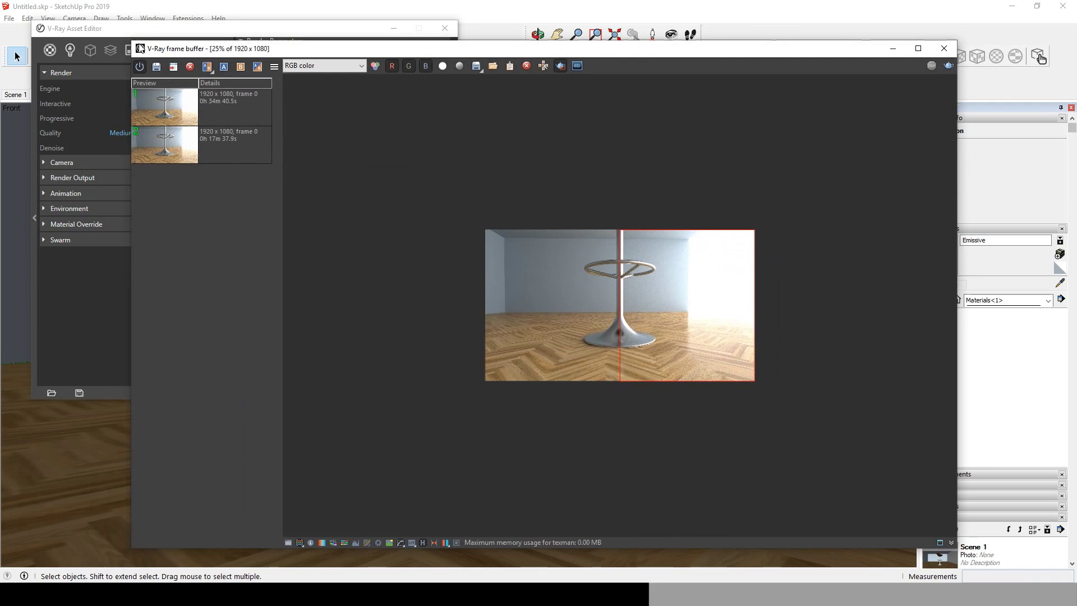
{"action": "scroll", "coordinate": [694, 345], "scroll_direction": "up", "scroll_amount": 1}
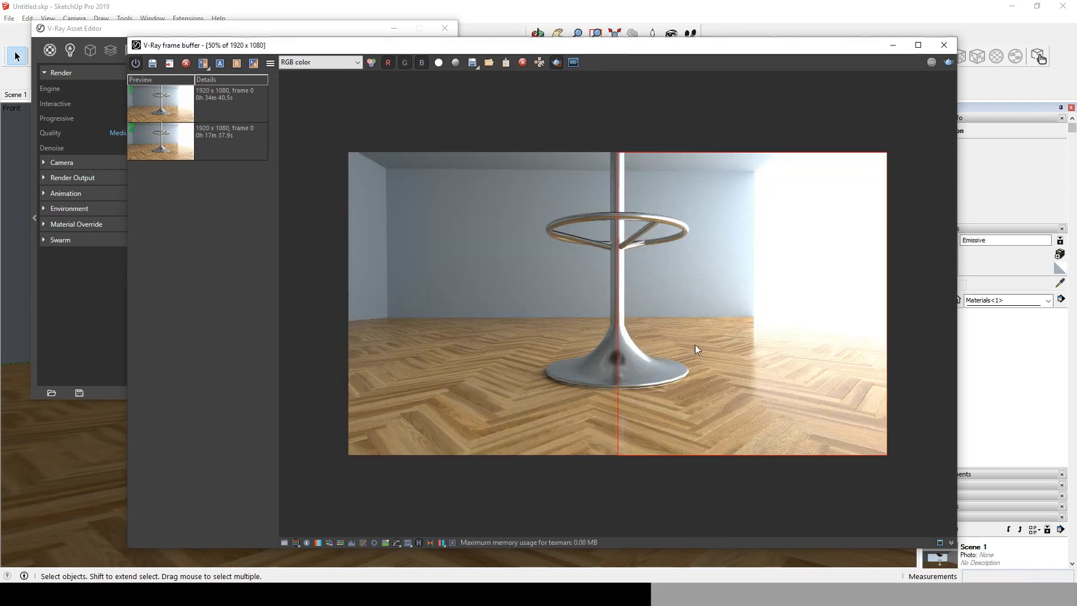
Run a new denoised render of the stool scene in the frame buffer
{"action": "left_click", "coordinate": [948, 62]}
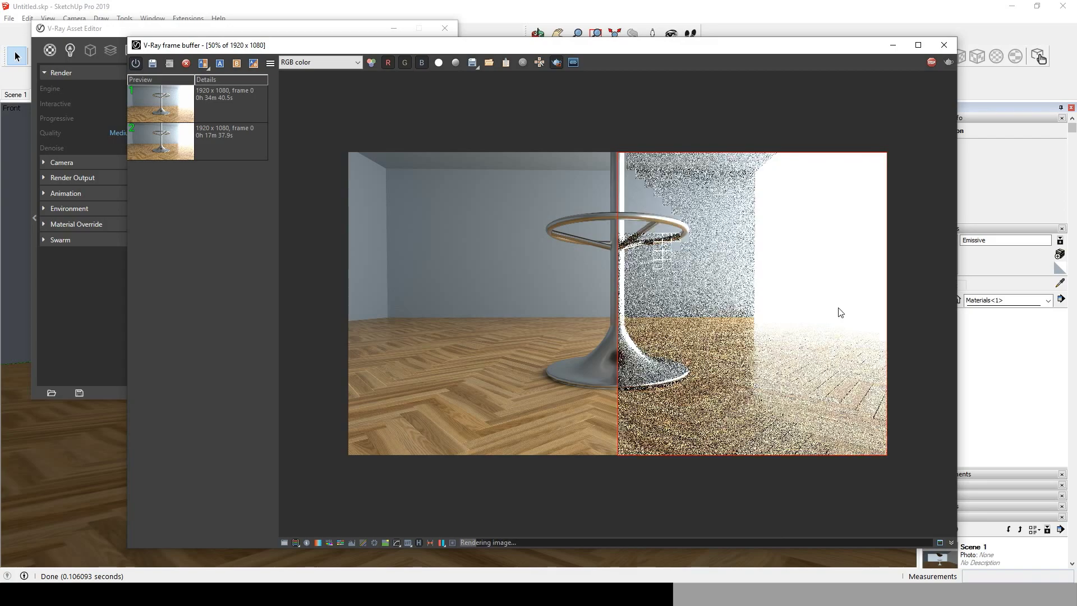
{"action": "scroll", "coordinate": [645, 384], "scroll_direction": "up", "scroll_amount": 2}
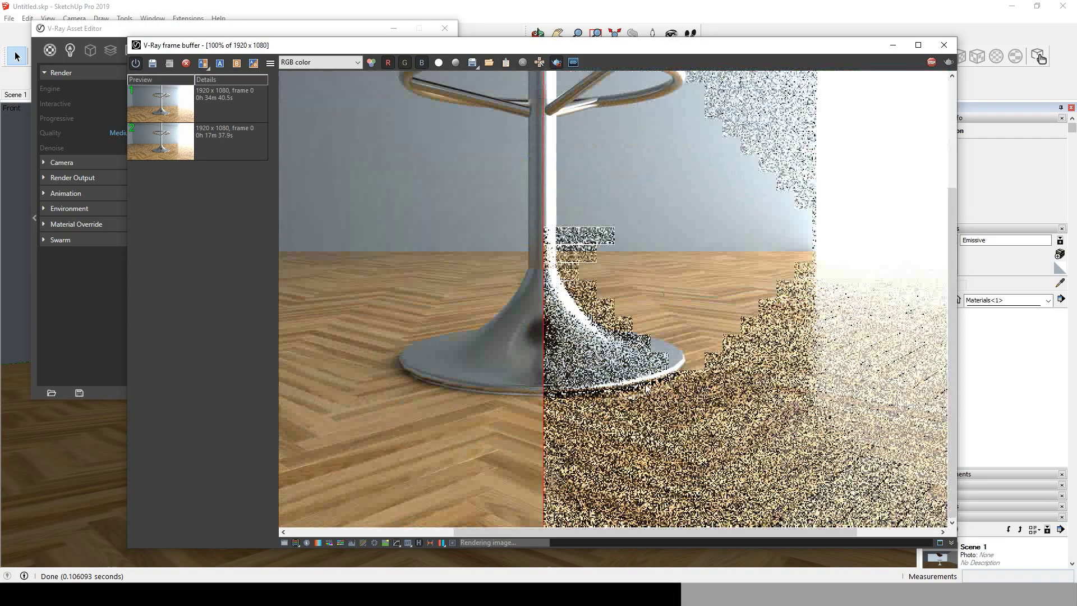
{"action": "scroll", "coordinate": [530, 320], "scroll_direction": "down", "scroll_amount": 2}
{"action": "scroll", "coordinate": [578, 322], "scroll_direction": "up", "scroll_amount": 2}
{"action": "scroll", "coordinate": [623, 254], "scroll_direction": "down", "scroll_amount": 2}
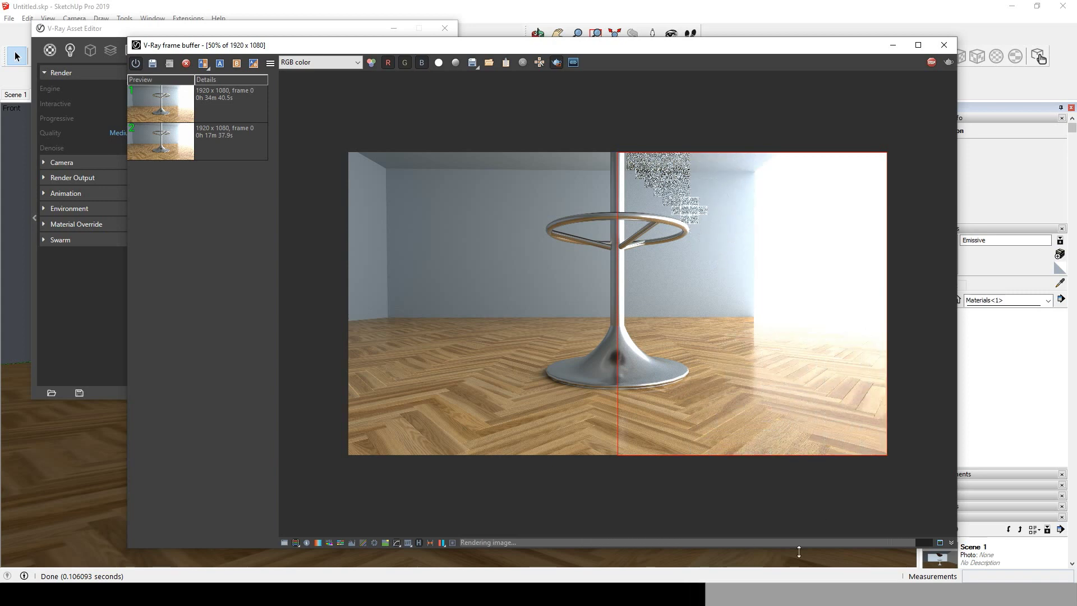
{"action": "scroll", "coordinate": [682, 454], "scroll_direction": "up", "scroll_amount": 1}
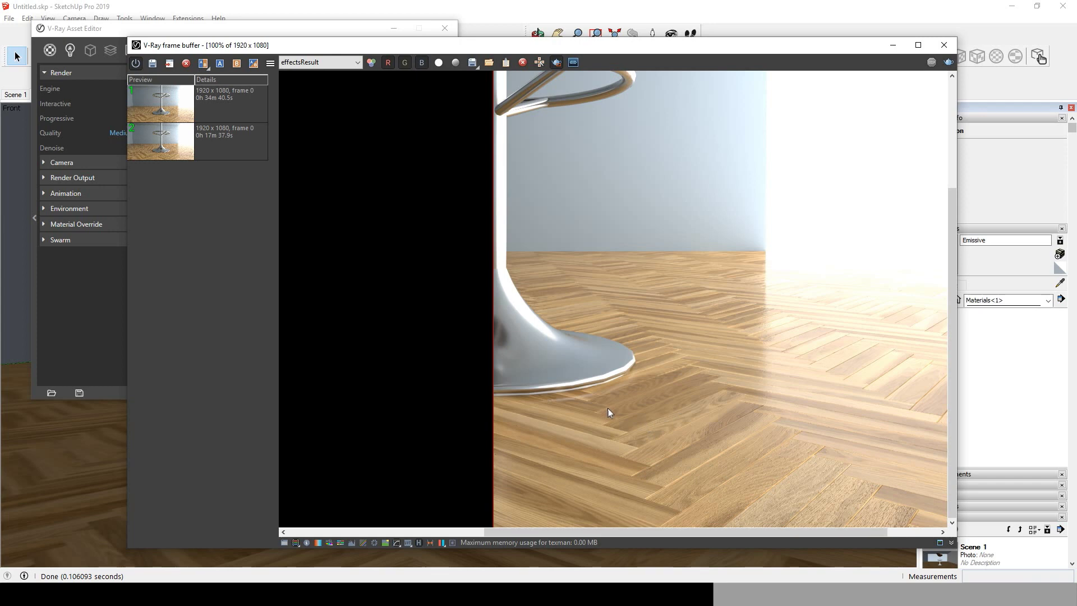
Save the render to history and compare it against the previous render
{"action": "left_click", "coordinate": [155, 67]}
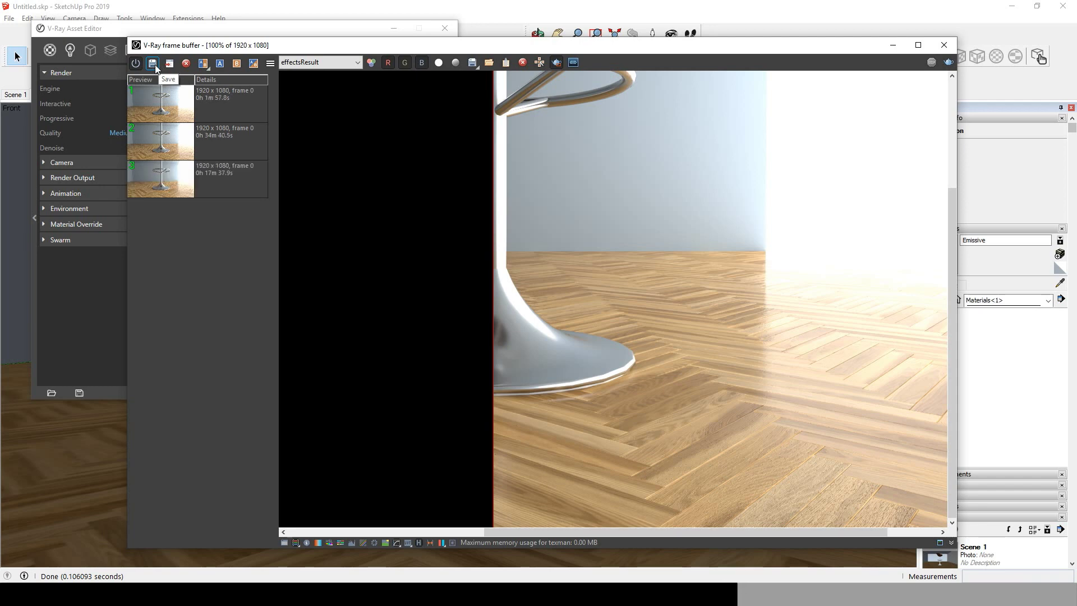
{"action": "left_click", "coordinate": [203, 115]}
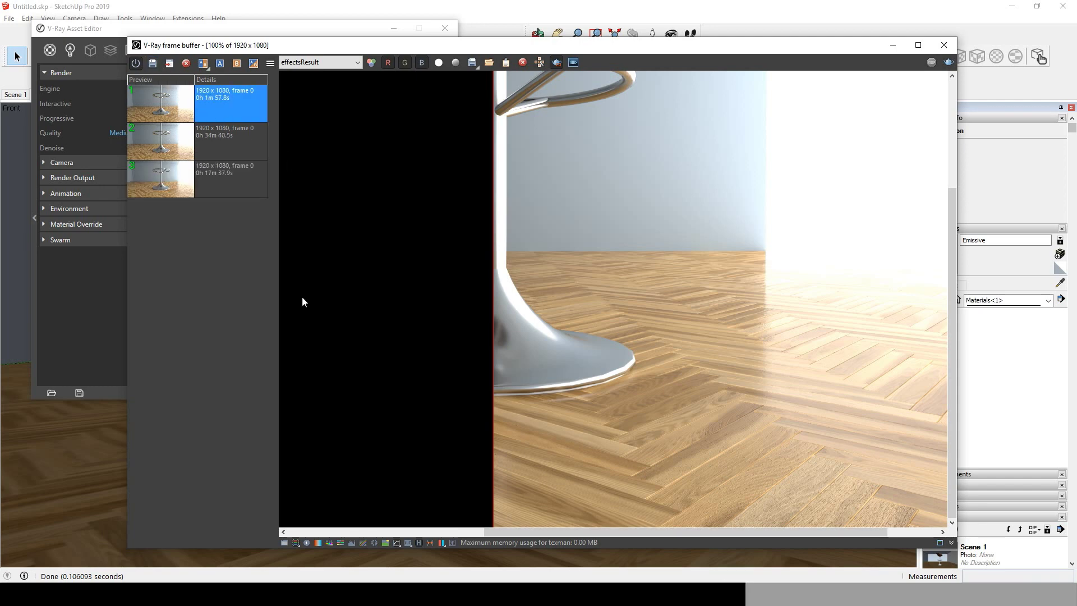
{"action": "left_click", "coordinate": [220, 62]}
{"action": "left_click", "coordinate": [219, 144]}
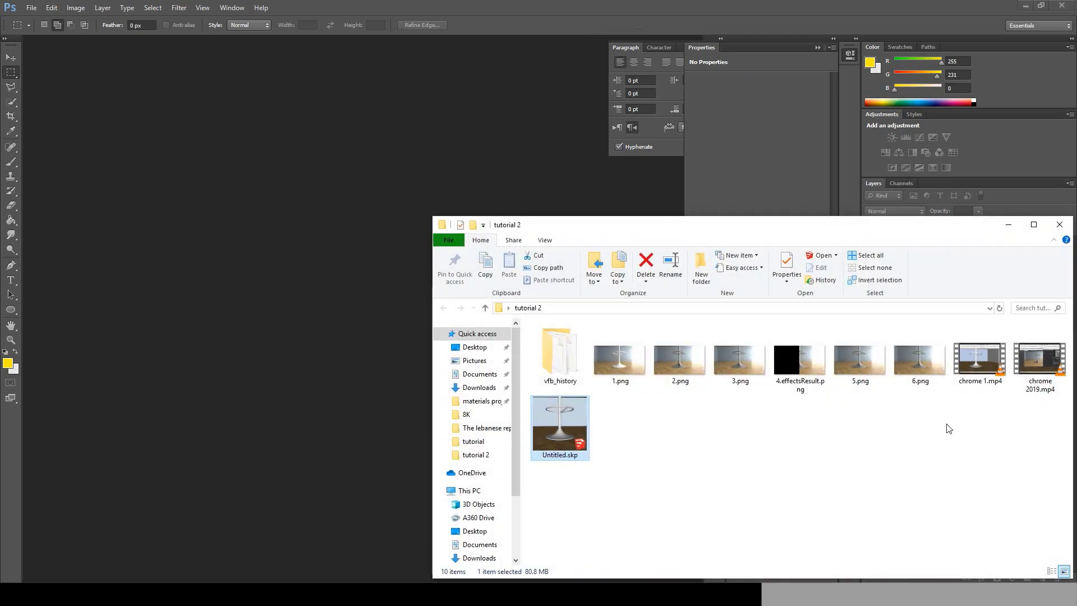
Open 4.effectsResult.png and 5.png from Explorer in Photoshop
{"action": "left_click", "coordinate": [920, 362]}
{"action": "left_click", "coordinate": [807, 362]}
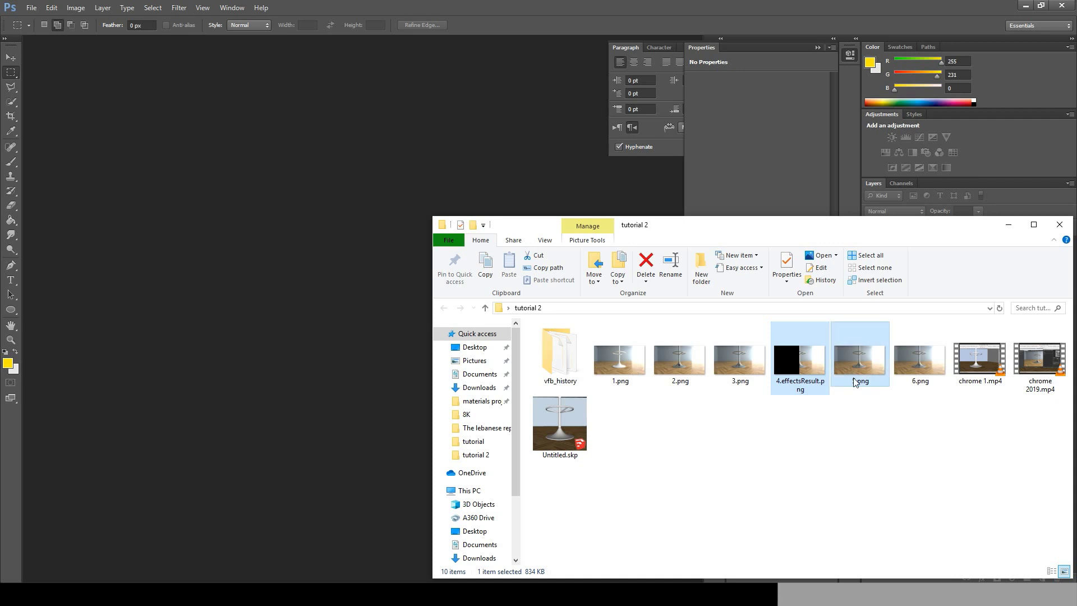
{"action": "left_click_drag", "start_coordinate": [818, 368], "coordinate": [402, 295]}
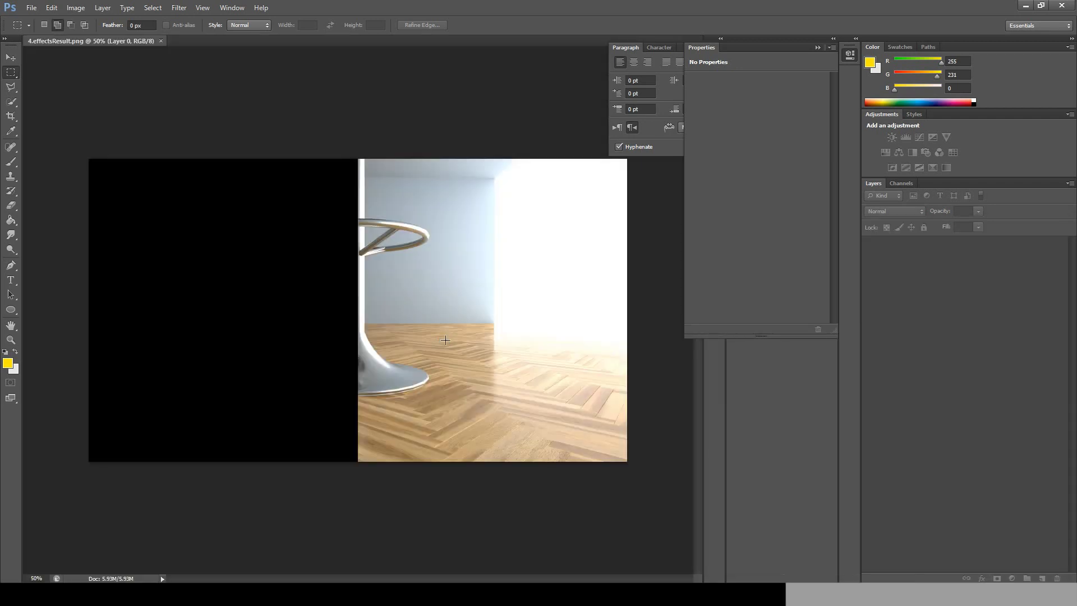
Bring 5.png into 4.effectsResult.png as Layer 1, with Layer 0 stacked above it
{"action": "left_click_drag", "start_coordinate": [264, 143], "coordinate": [440, 350]}
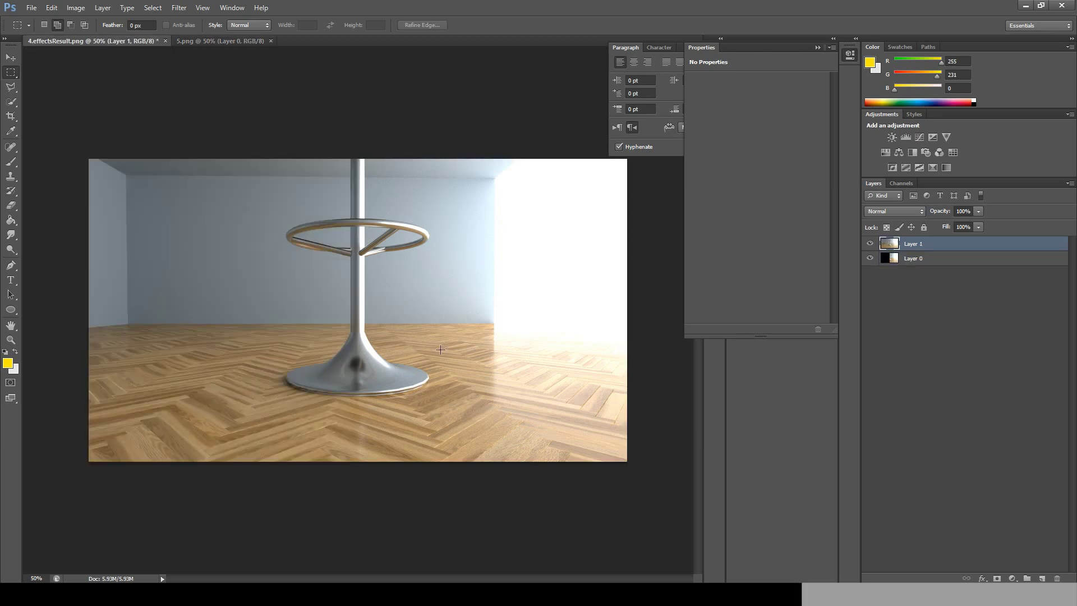
{"action": "scroll", "coordinate": [360, 399], "scroll_direction": "up", "scroll_amount": 3, "text": "alt"}
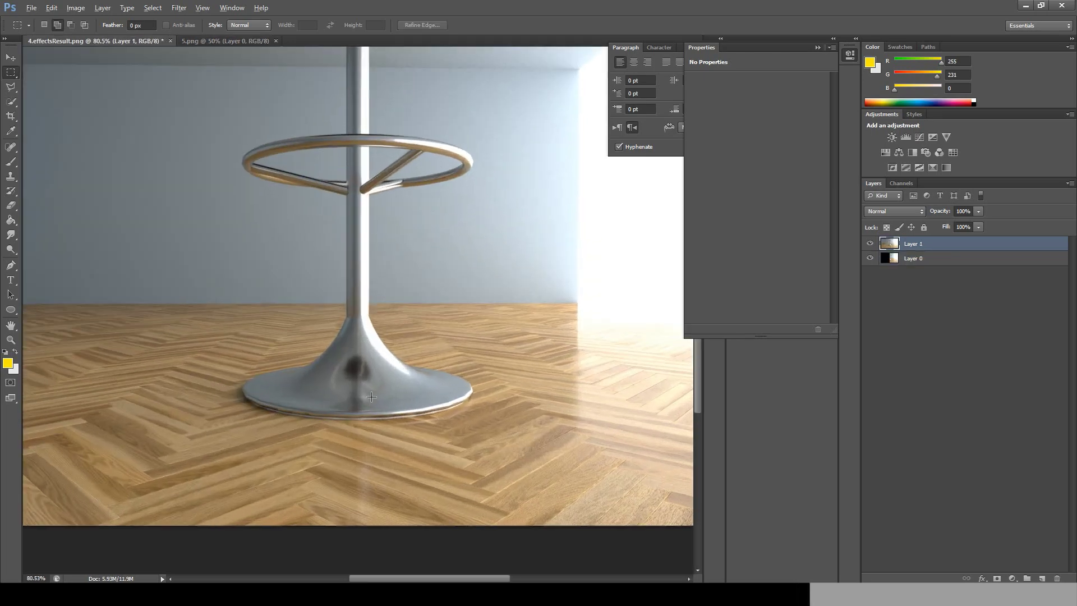
{"action": "left_click_drag", "start_coordinate": [939, 261], "coordinate": [931, 251]}
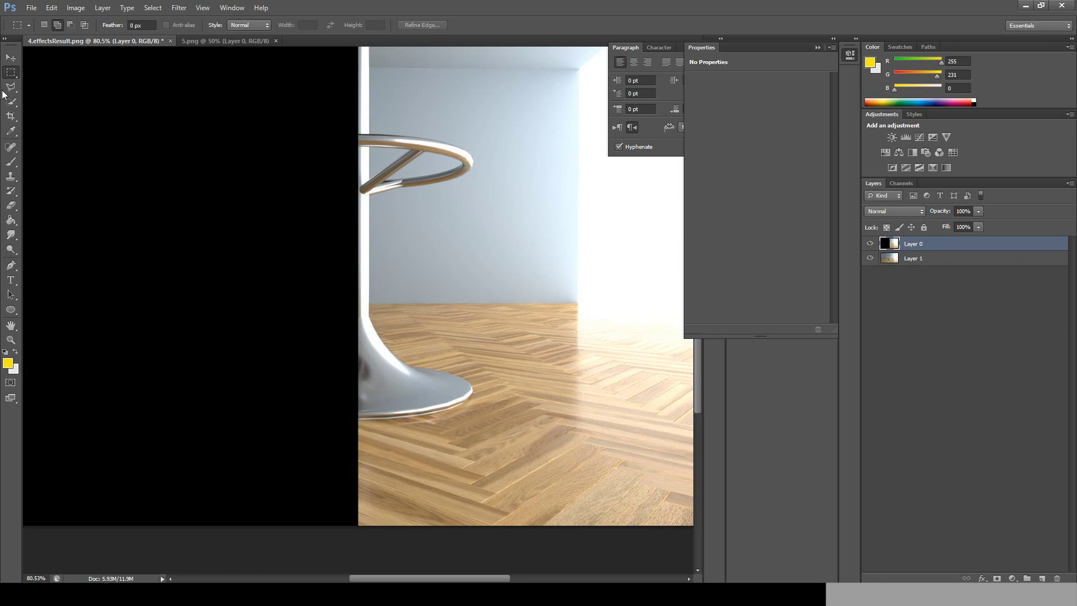
Select Layer 0's black left half with the Magic Wand
{"action": "left_click_drag", "start_coordinate": [11, 101], "coordinate": [43, 123]}
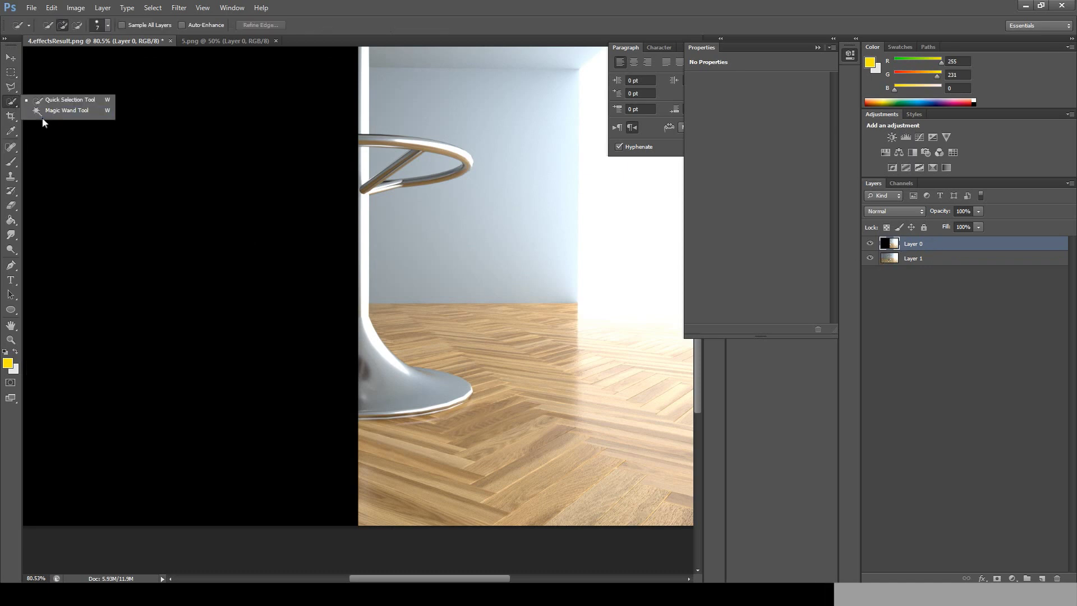
{"action": "left_click", "coordinate": [51, 110]}
{"action": "left_click", "coordinate": [313, 187]}
Add an inverted layer mask to Layer 0 hiding its black half, then inspect the stool base
{"action": "left_click", "coordinate": [996, 579]}
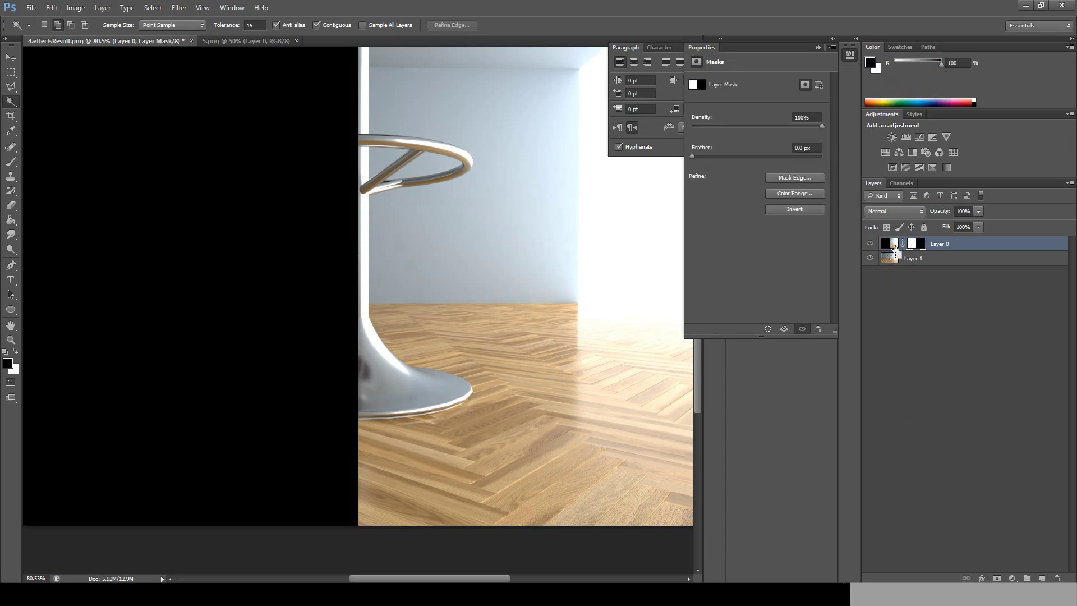
{"action": "key", "text": "ctrl+i"}
{"action": "scroll", "coordinate": [373, 401], "scroll_direction": "up", "scroll_amount": 2, "text": "alt"}
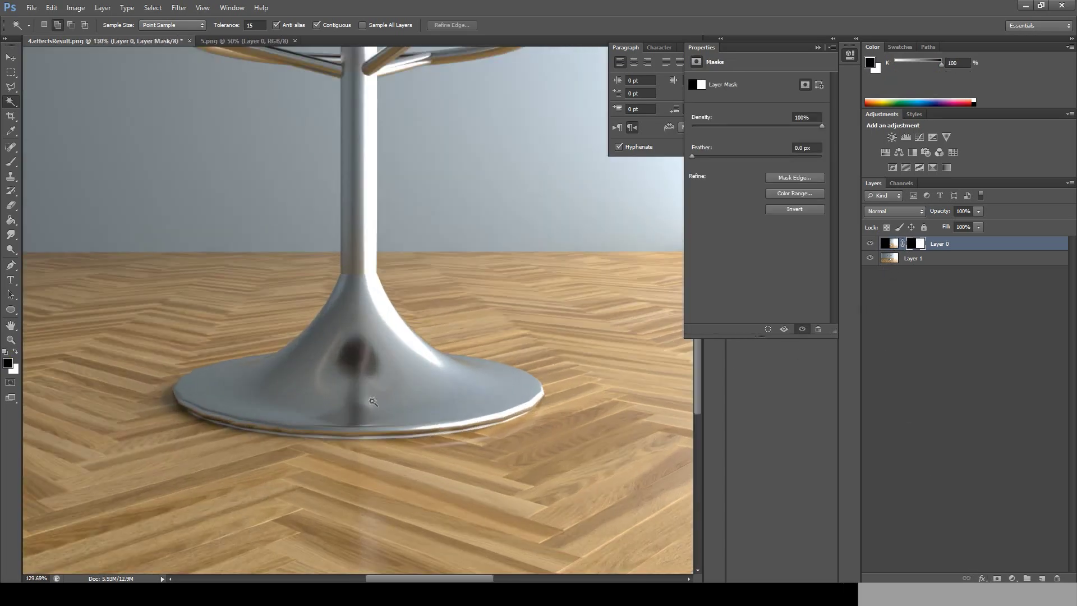
{"action": "scroll", "coordinate": [373, 401], "scroll_direction": "up", "scroll_amount": 2, "text": "alt"}
{"action": "scroll", "coordinate": [538, 406], "scroll_direction": "down", "scroll_amount": 1, "text": "alt"}
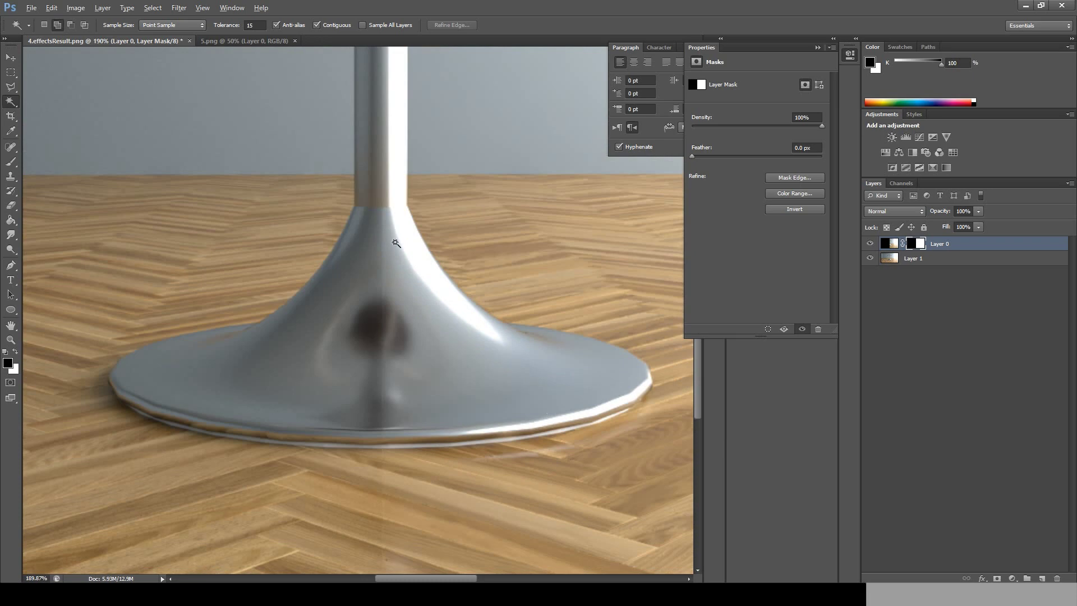
{"action": "scroll", "coordinate": [375, 433], "scroll_direction": "up", "scroll_amount": 4, "text": "alt"}
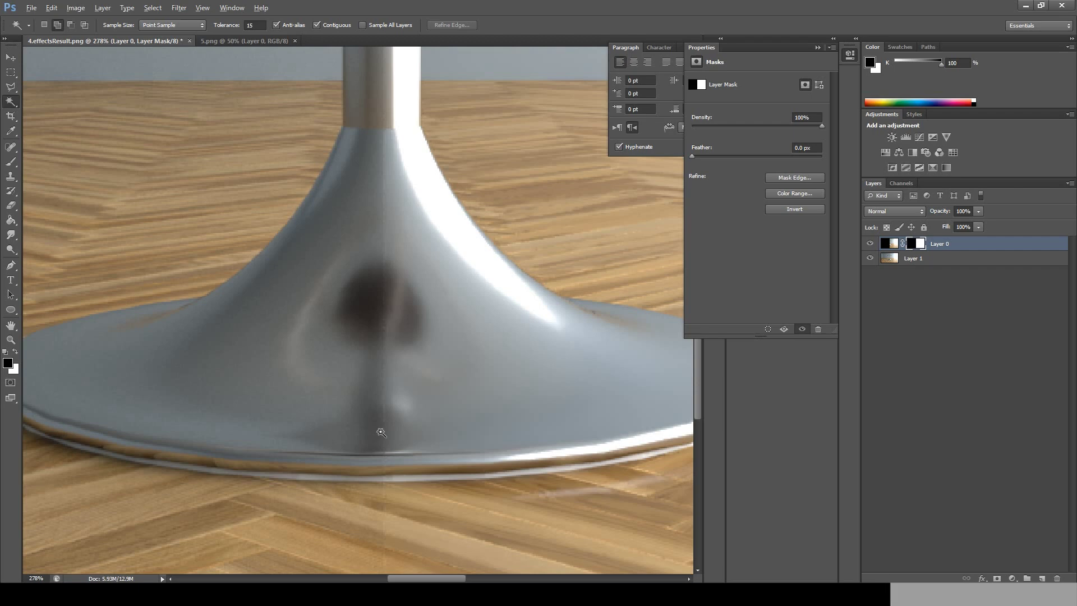
{"action": "scroll", "coordinate": [381, 432], "scroll_direction": "down", "scroll_amount": 1, "text": "alt"}
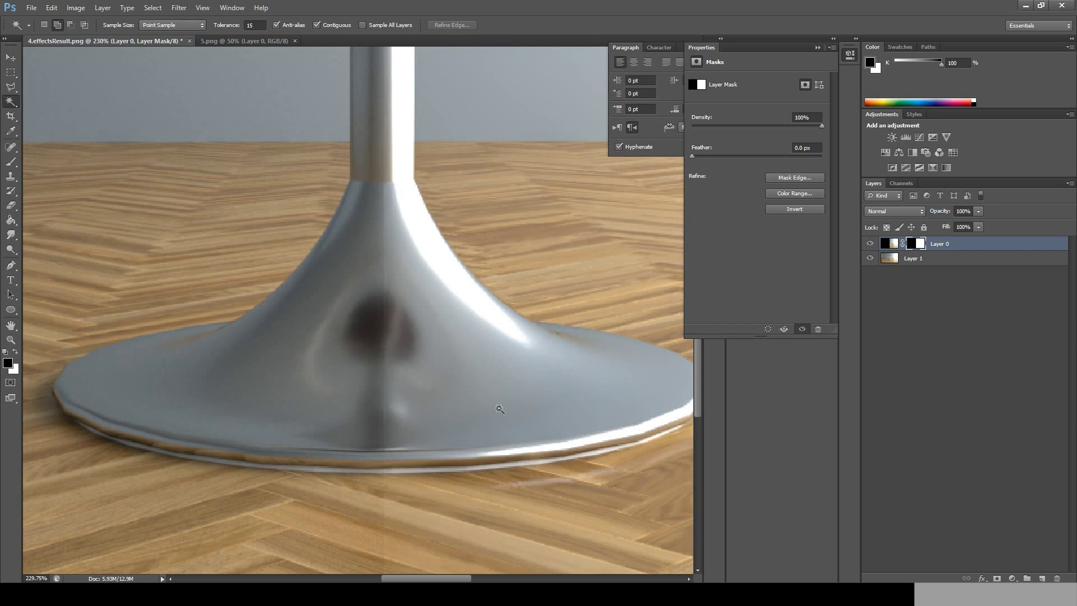
{"action": "scroll", "coordinate": [460, 401], "scroll_direction": "down", "scroll_amount": 4, "text": "alt"}
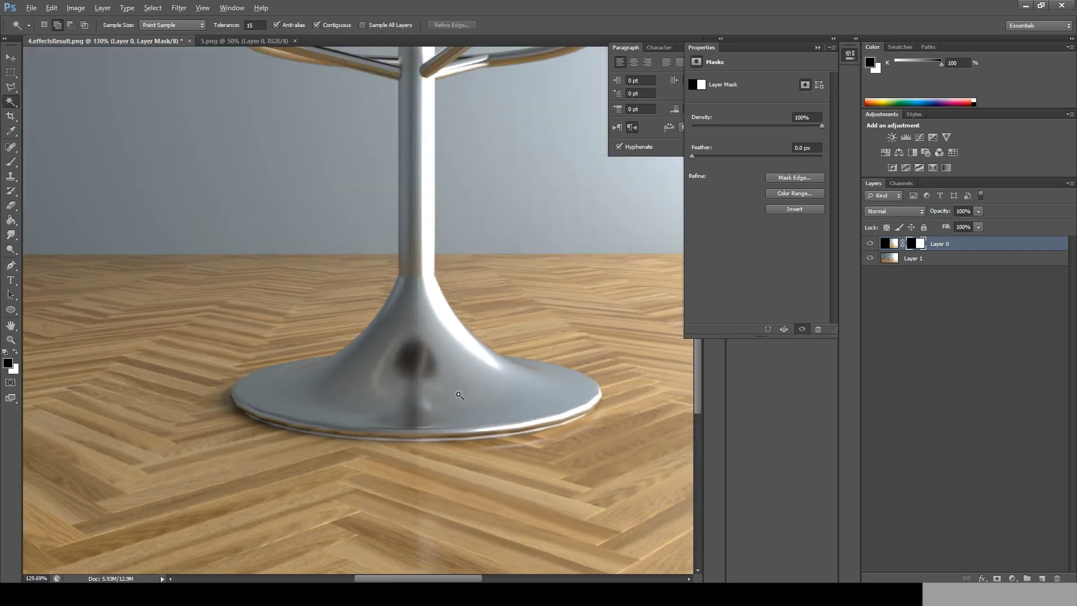
{"action": "scroll", "coordinate": [430, 547], "scroll_direction": "up", "scroll_amount": 4, "text": "alt"}
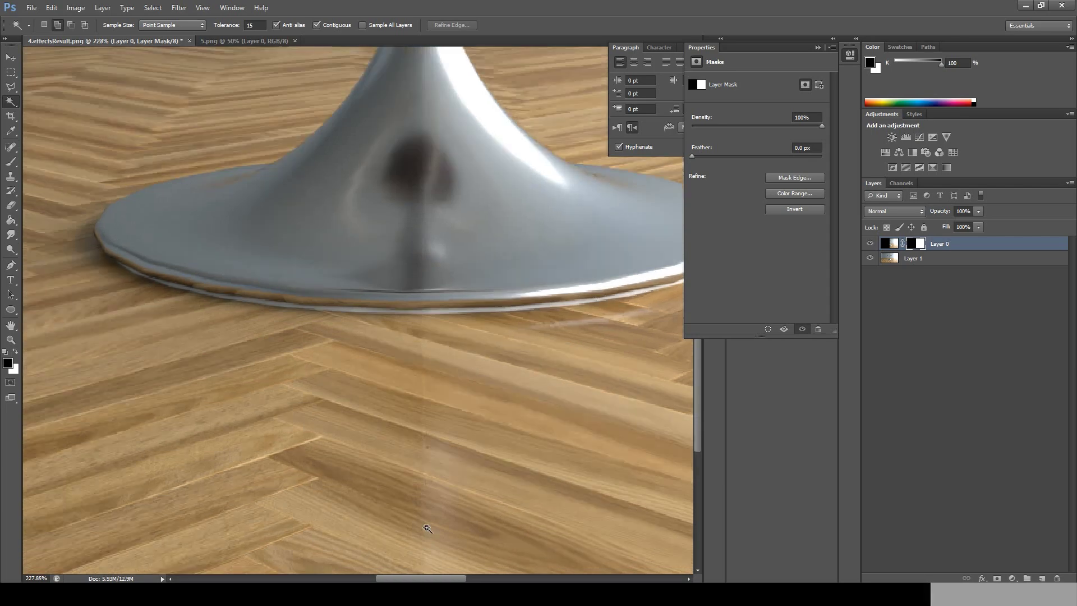
{"action": "scroll", "coordinate": [427, 520], "scroll_direction": "down", "scroll_amount": 1, "text": "alt"}
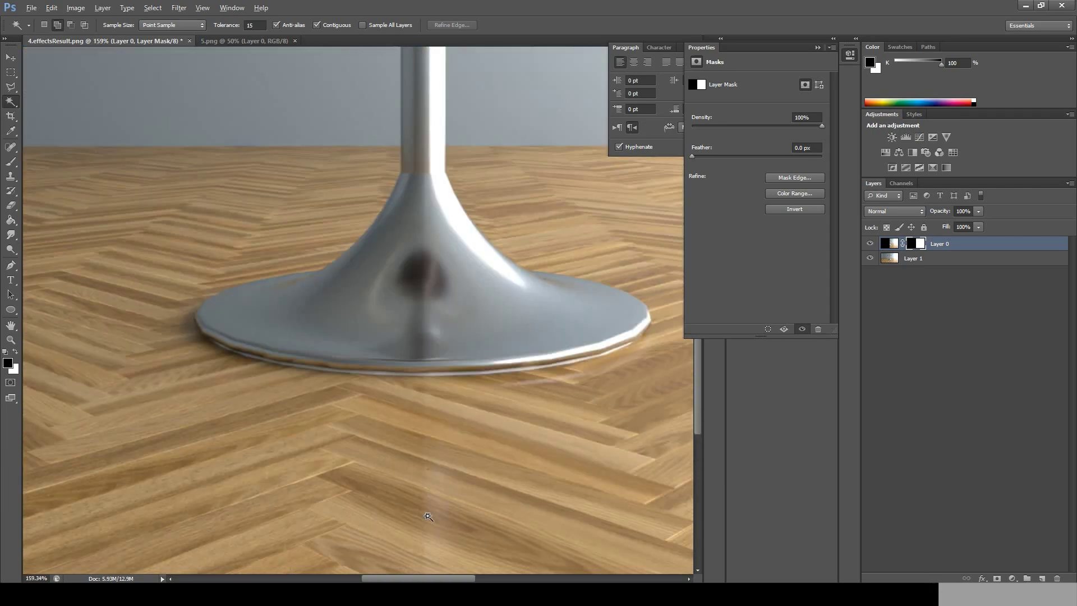
{"action": "scroll", "coordinate": [427, 515], "scroll_direction": "down", "scroll_amount": 1, "text": "alt"}
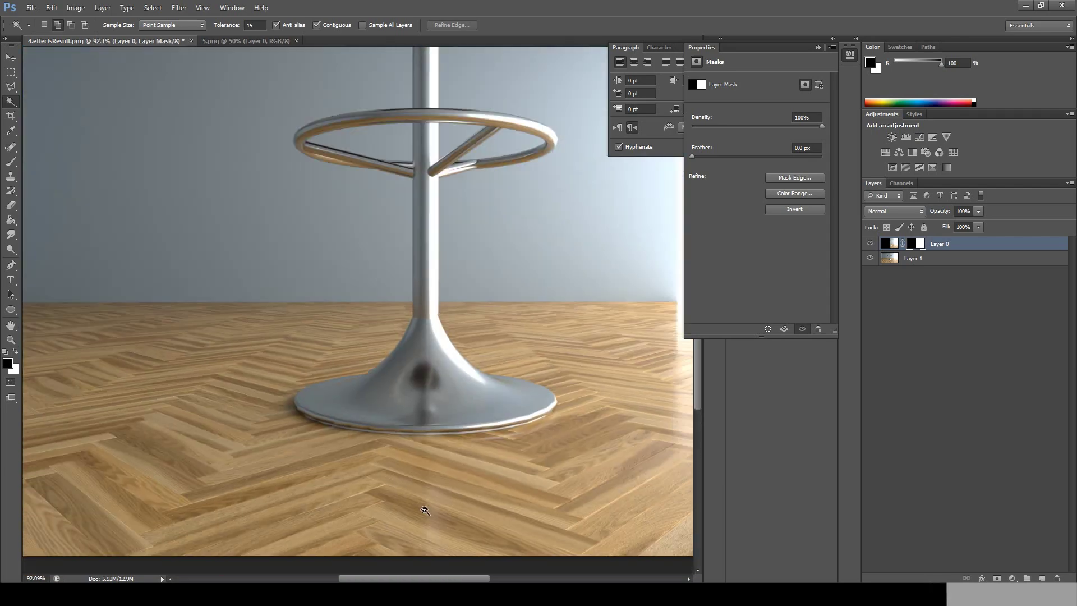
{"action": "scroll", "coordinate": [425, 510], "scroll_direction": "down", "scroll_amount": 1, "text": "alt"}
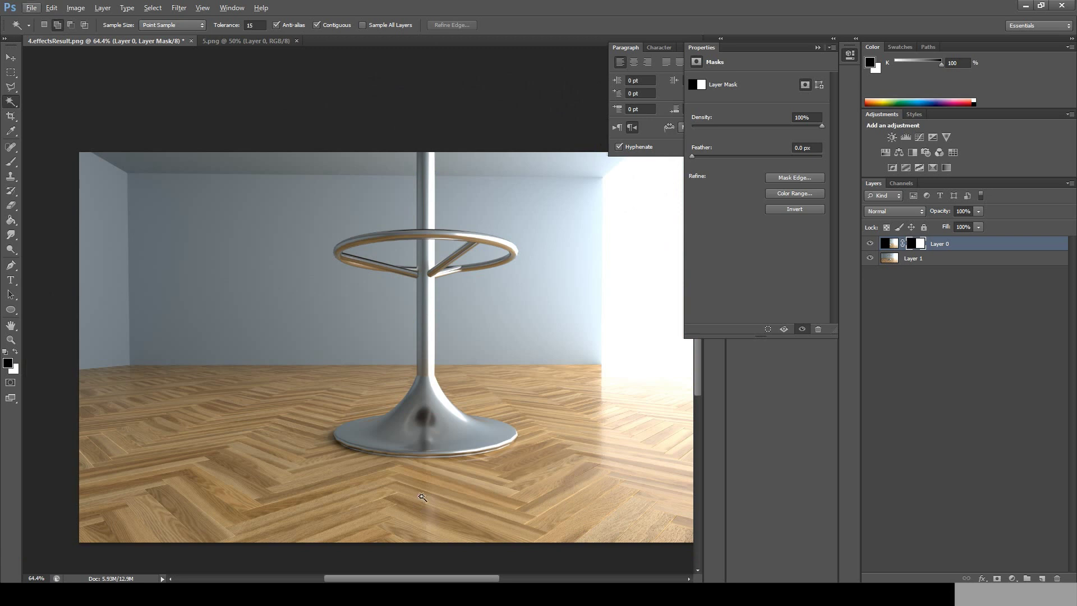